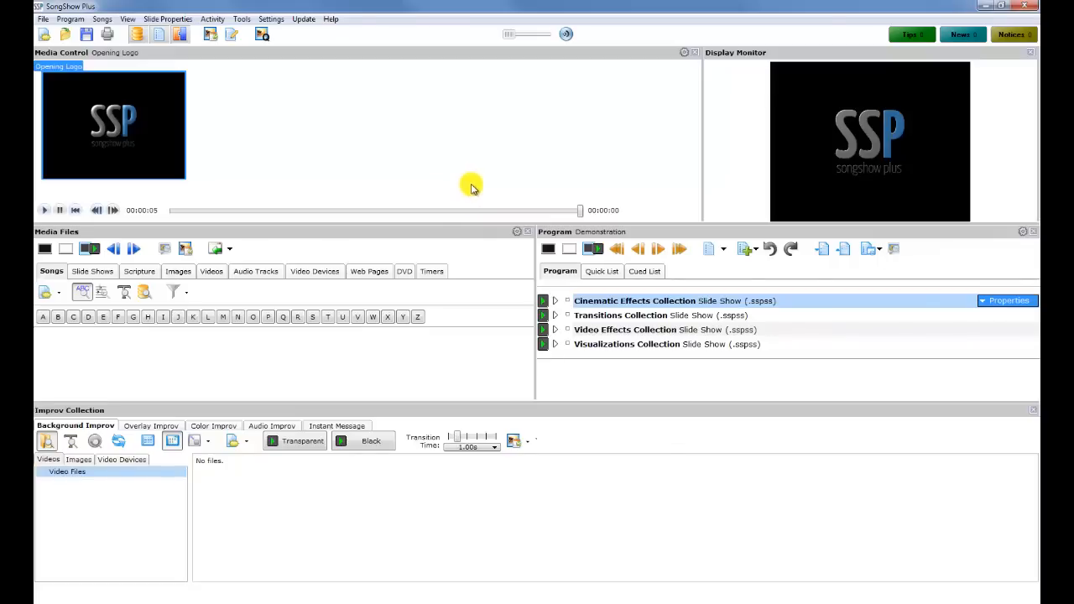
# Lower the splitter above Improv Collection to enlarge the Media Files and Program panels
pyautogui.moveTo(526, 403); pyautogui.dragTo(532, 451)
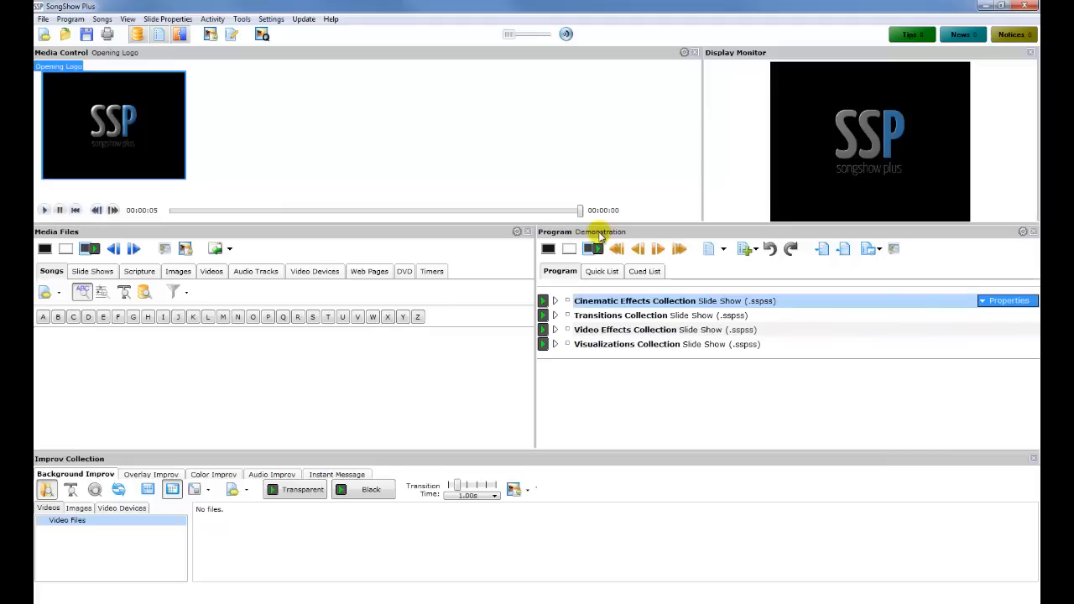
# Create a new empty program and show the Songs category's new-song options
pyautogui.click(43, 18)
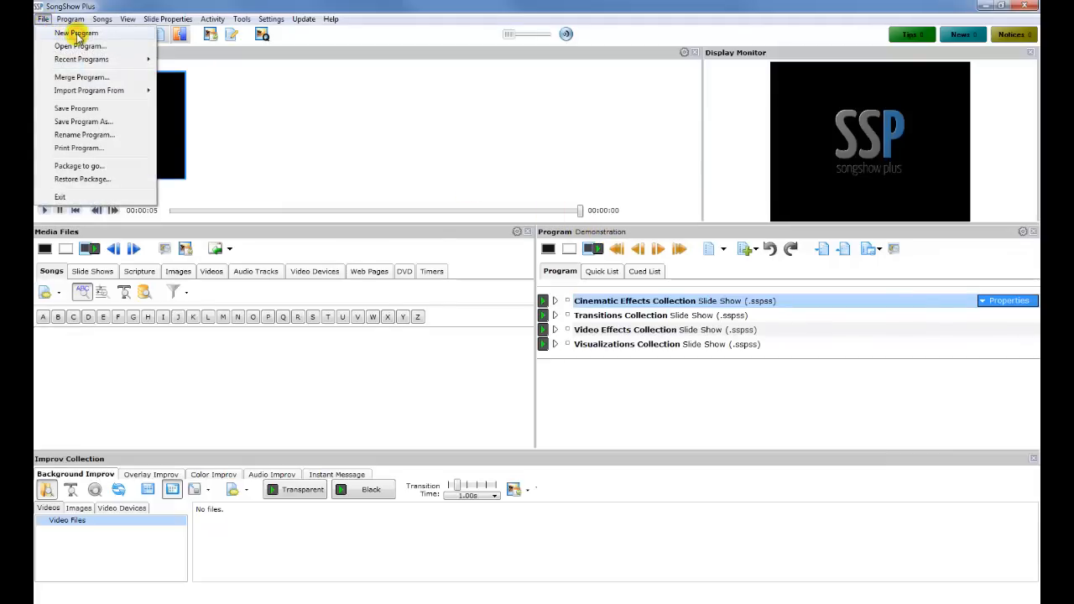
pyautogui.click(76, 34)
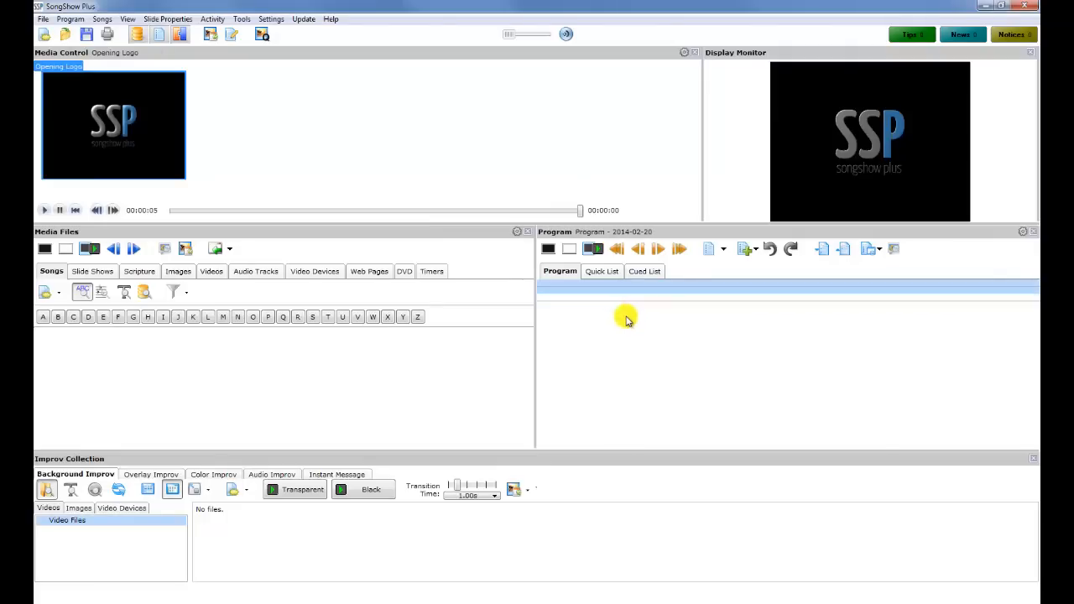
pyautogui.click(58, 272)
pyautogui.click(48, 292)
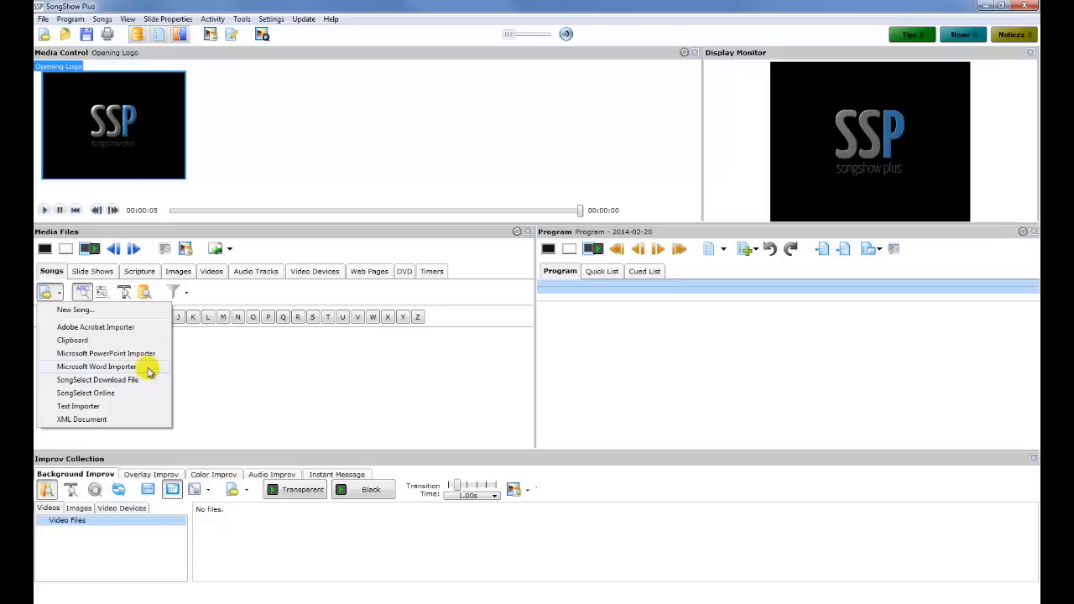
# Load Blessed Be Your Name.docx from the Lyrics folder with the Microsoft Word Importer
pyautogui.click(149, 372)
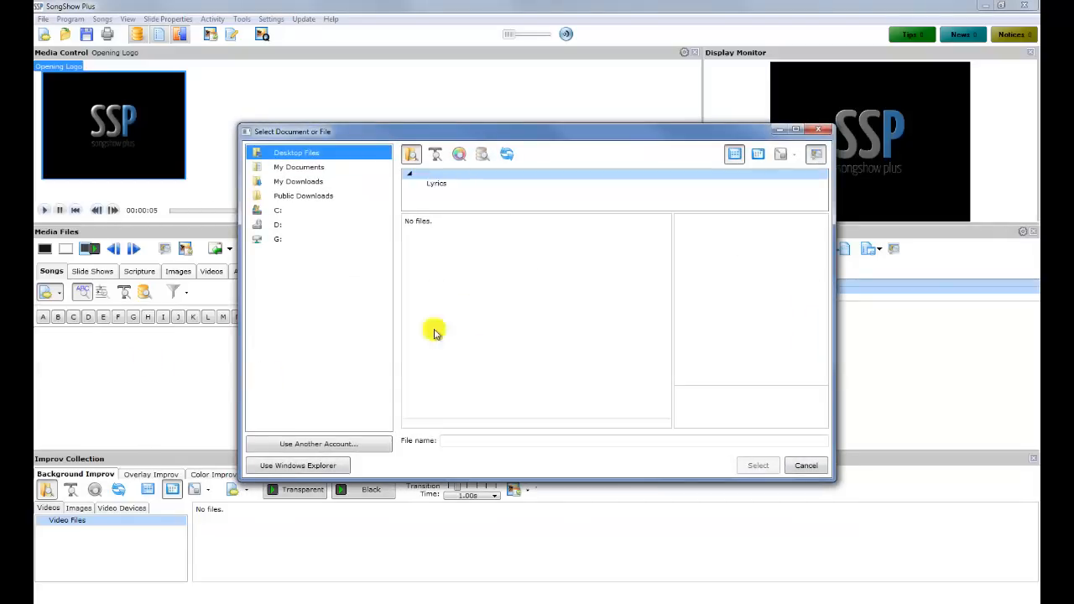
pyautogui.click(447, 188)
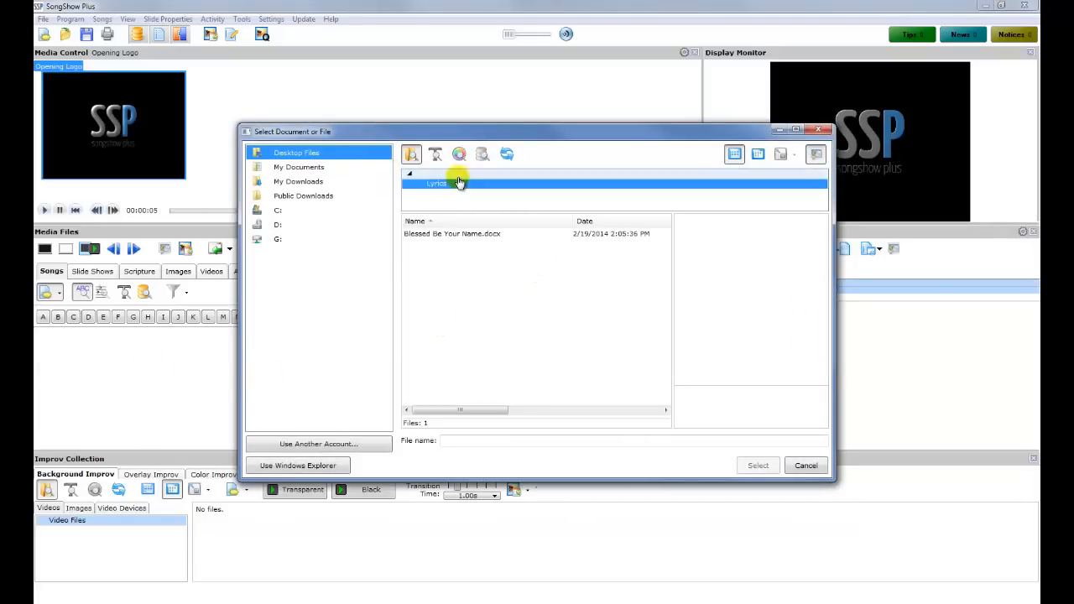
pyautogui.click(471, 236)
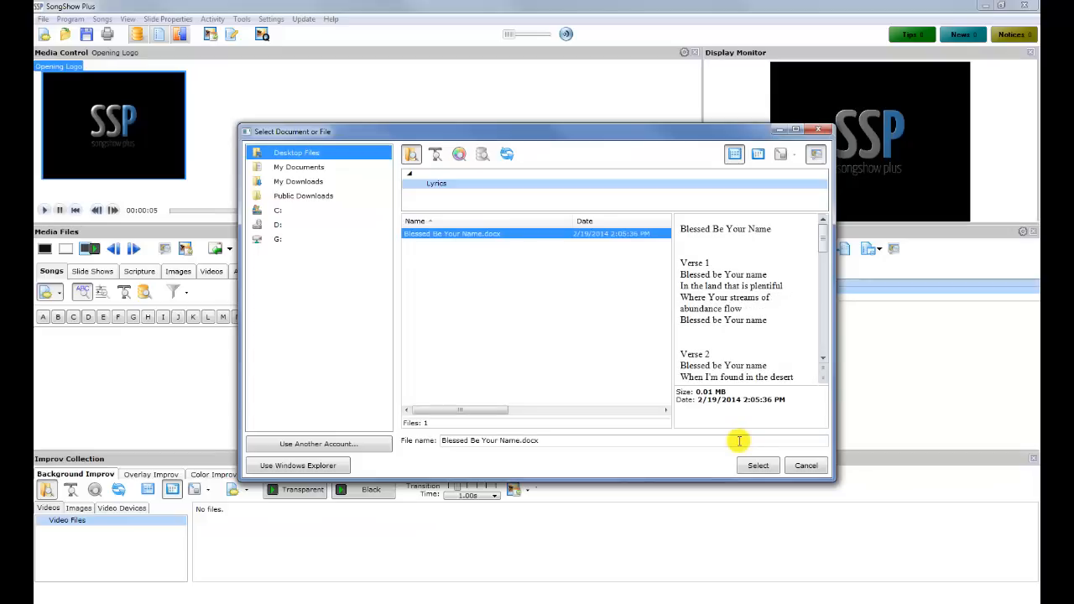
pyautogui.click(758, 466)
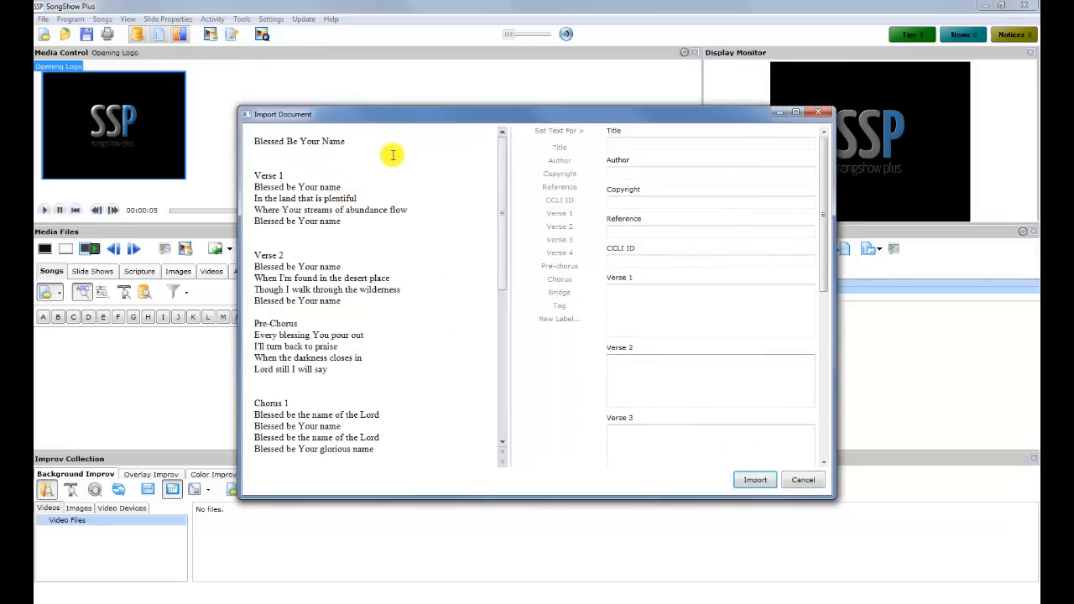
# Assign the title line, Verse 1, Verse 2 and Chorus 1 lyrics to their matching song fields
pyautogui.moveTo(500, 183)
pyautogui.mouseDown()
pyautogui.moveTo(515, 344)
pyautogui.moveTo(501, 162)
pyautogui.mouseUp()
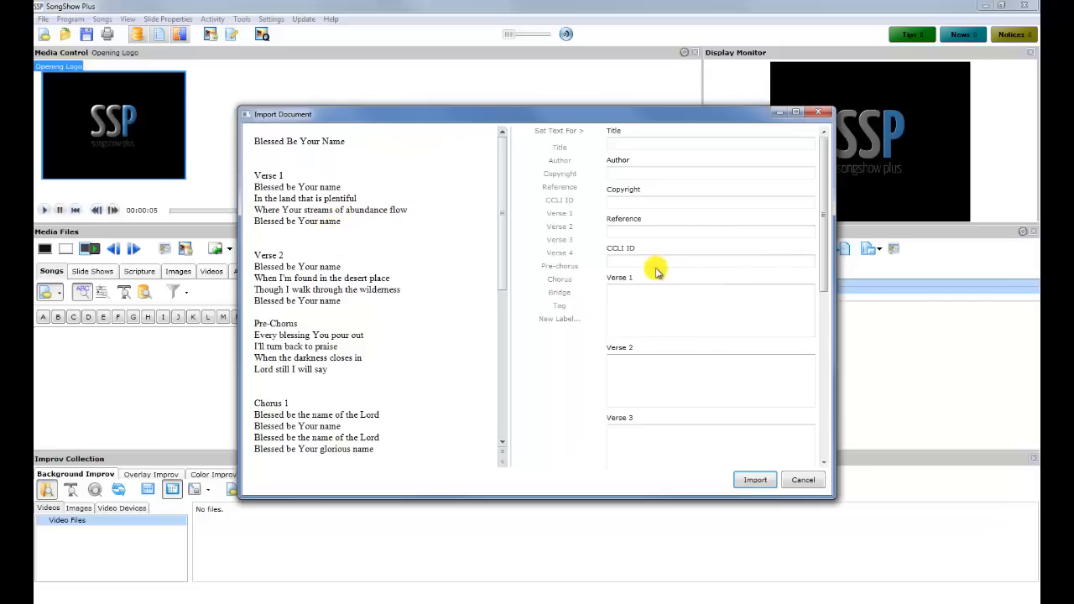
pyautogui.moveTo(349, 141); pyautogui.dragTo(252, 141)
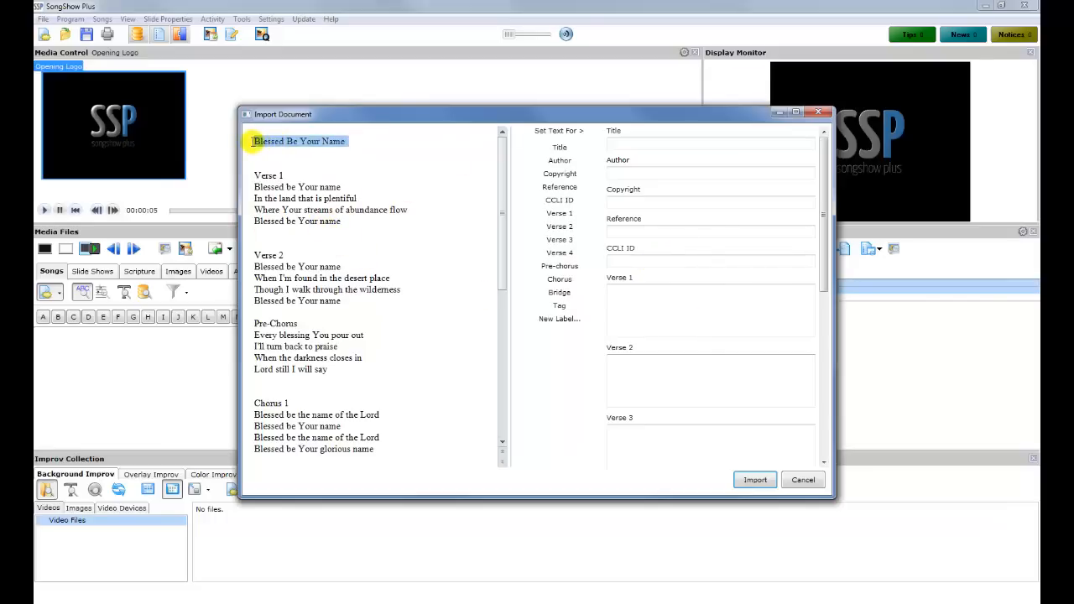
pyautogui.click(560, 149)
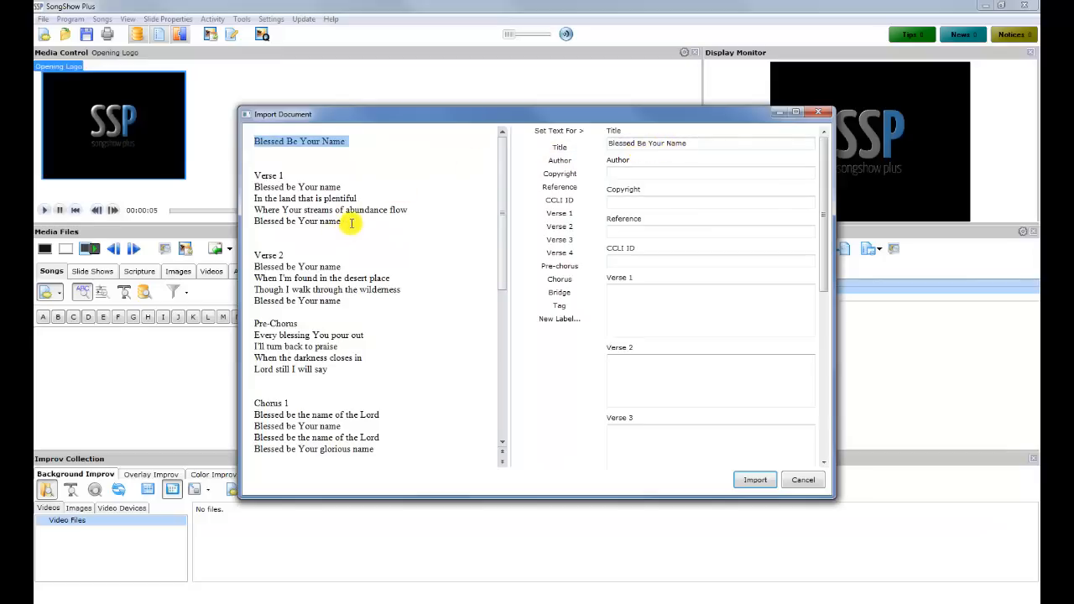
pyautogui.moveTo(344, 222); pyautogui.dragTo(250, 190)
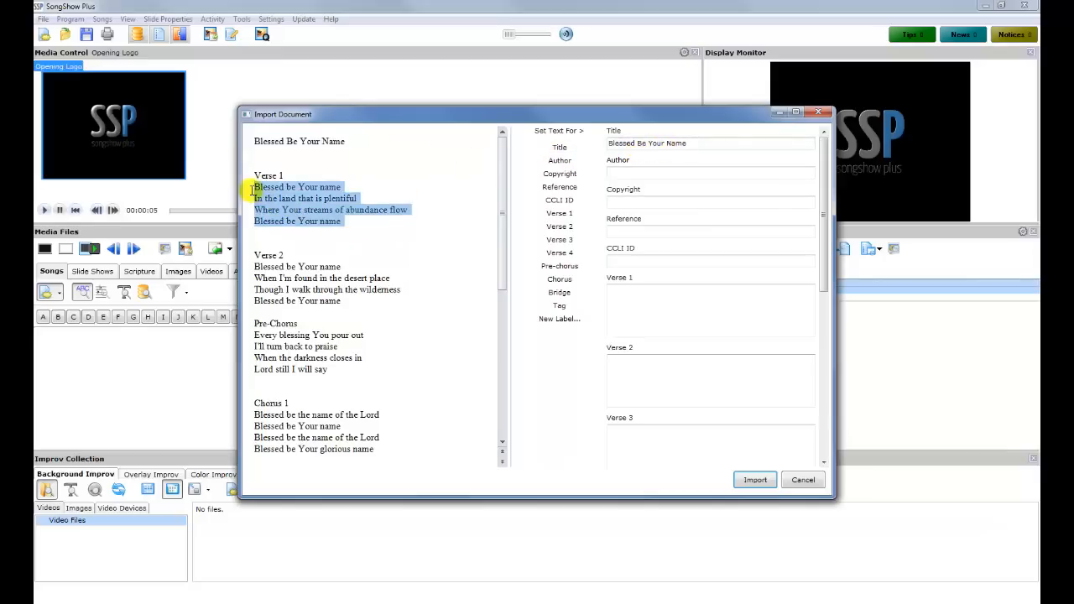
pyautogui.click(562, 213)
pyautogui.moveTo(381, 303); pyautogui.dragTo(235, 270)
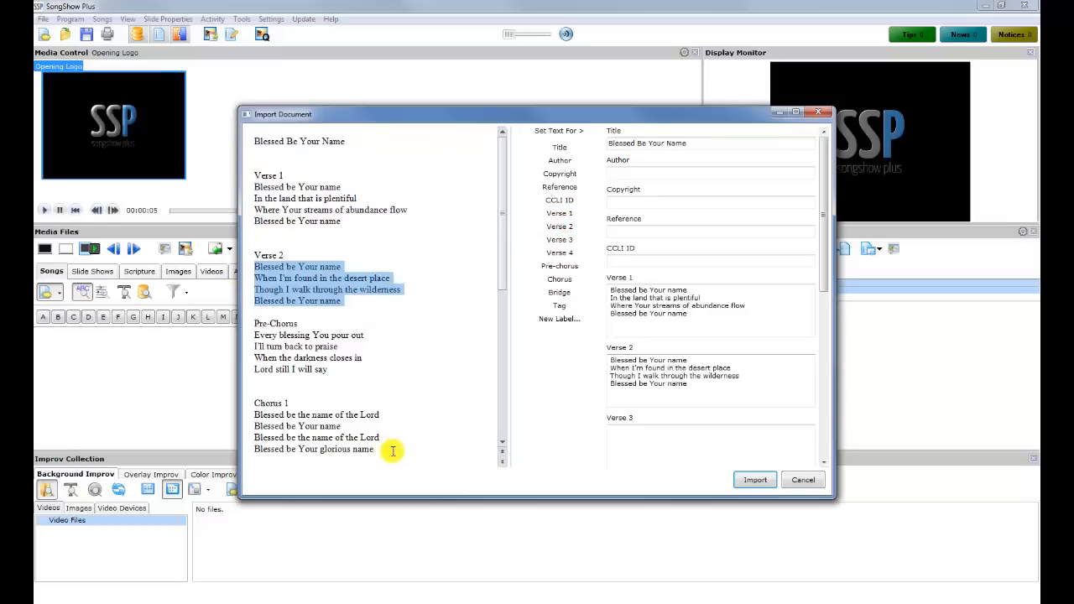
pyautogui.moveTo(388, 451); pyautogui.dragTo(253, 414)
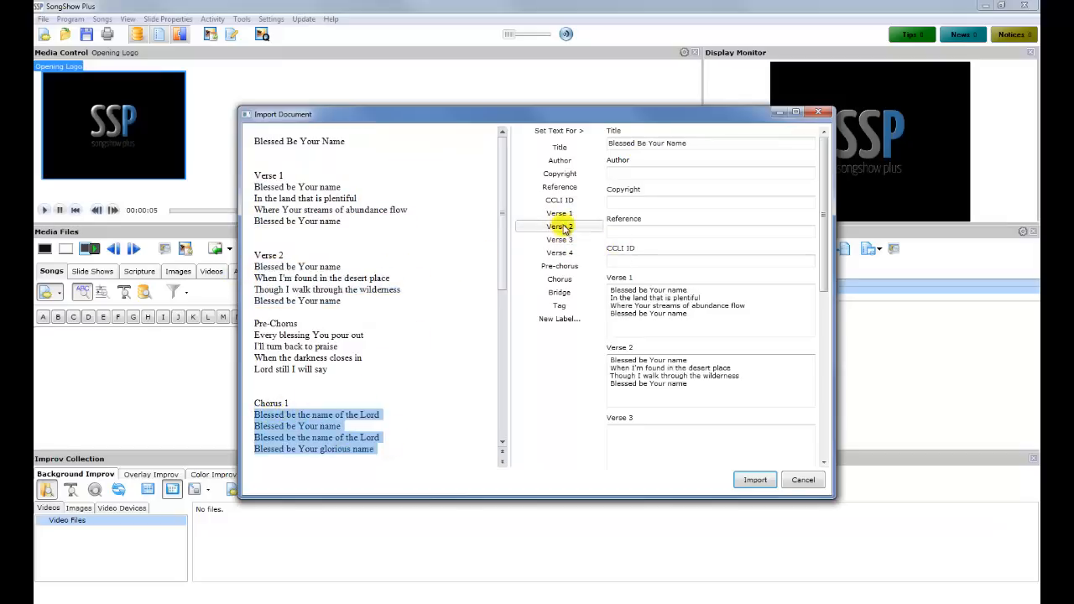
pyautogui.click(568, 283)
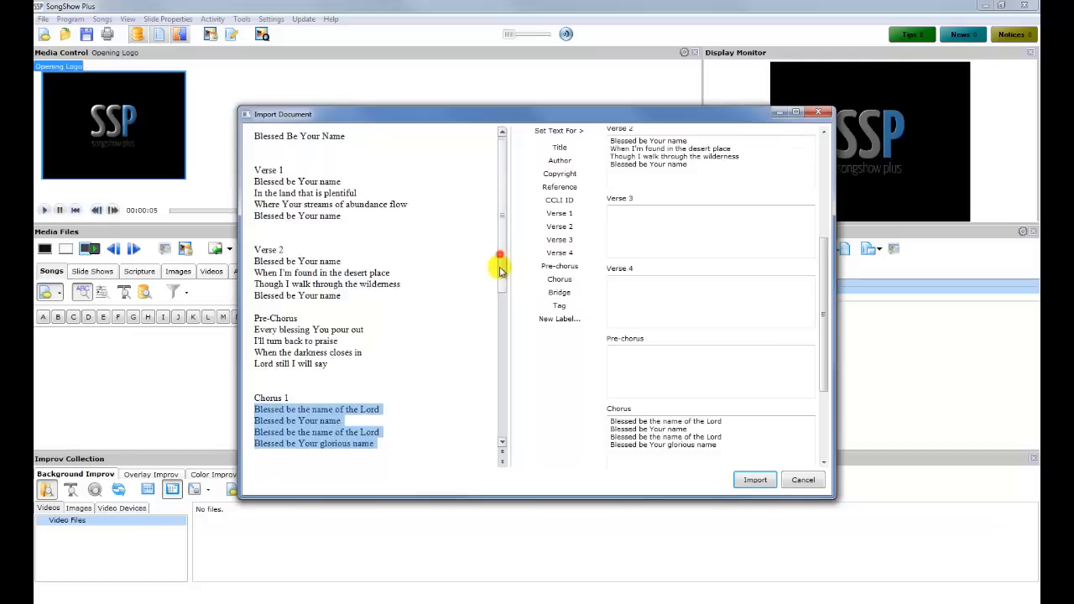
# Set CCLI ID 3798438, the songwriters as author and the copyright line, then import the song
pyautogui.moveTo(503, 263); pyautogui.dragTo(507, 415)
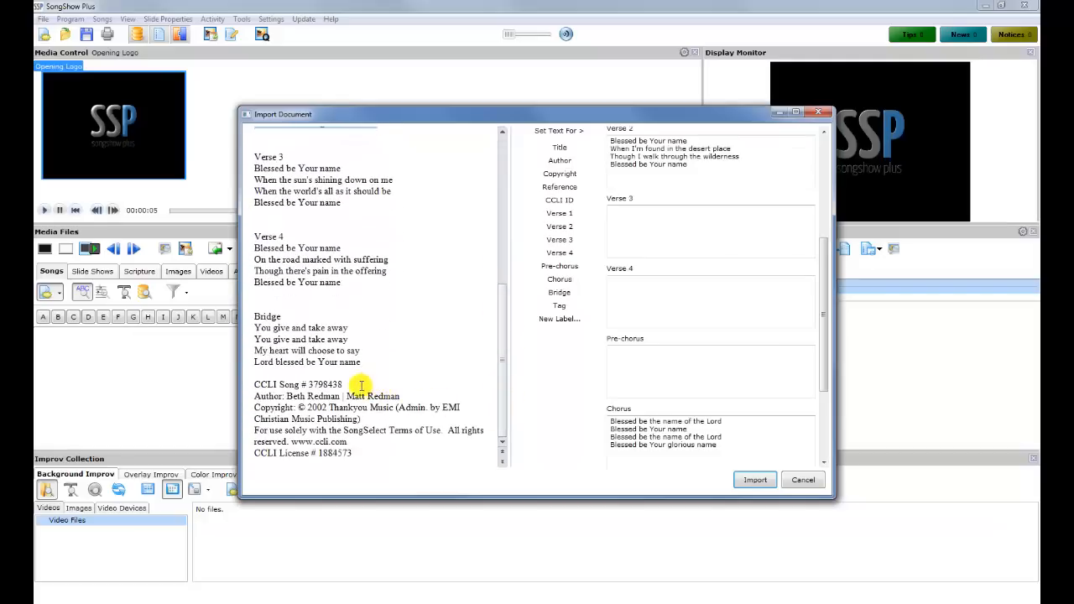
pyautogui.moveTo(351, 384); pyautogui.dragTo(302, 384)
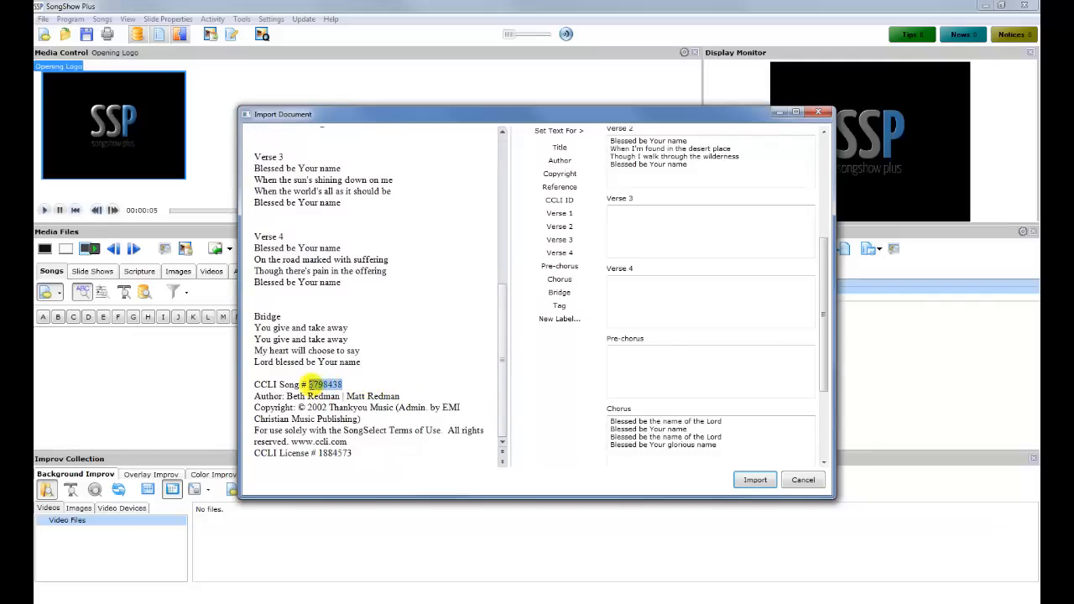
pyautogui.click(559, 202)
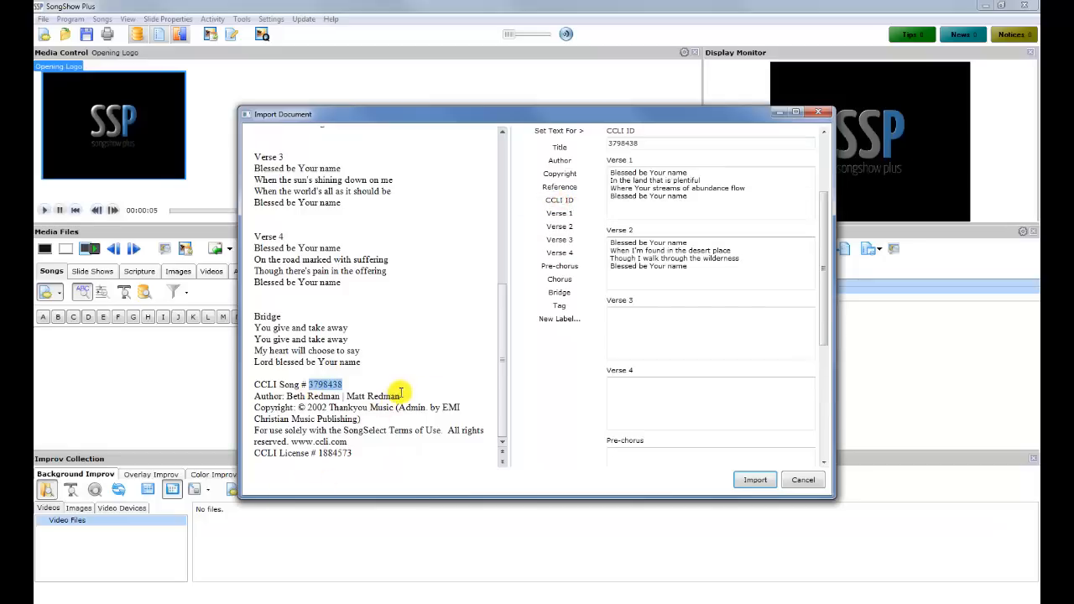
pyautogui.moveTo(401, 396); pyautogui.dragTo(297, 403)
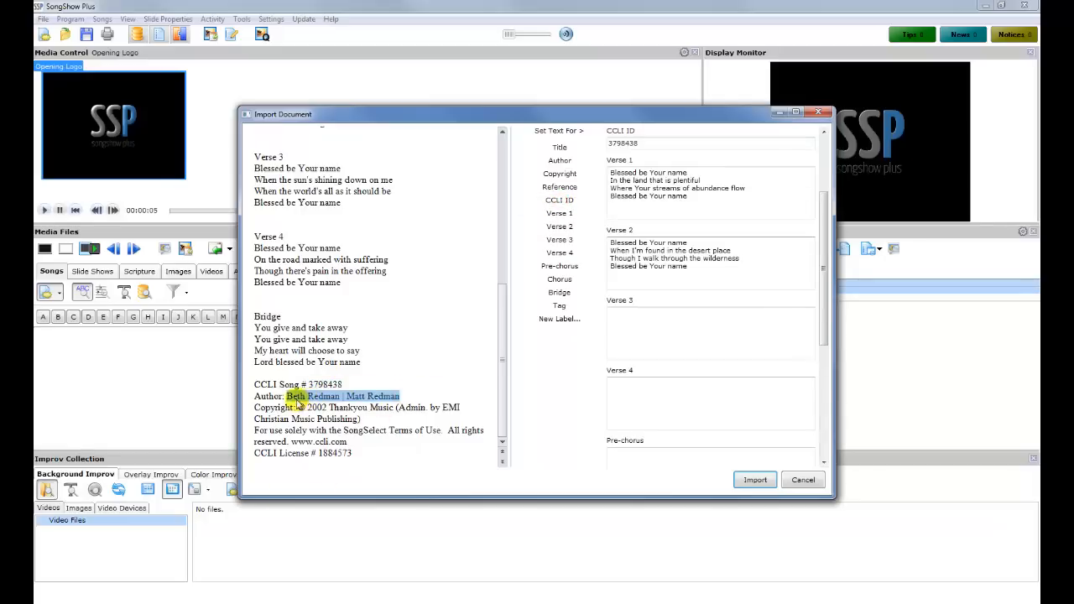
pyautogui.click(562, 161)
pyautogui.moveTo(388, 422); pyautogui.dragTo(298, 408)
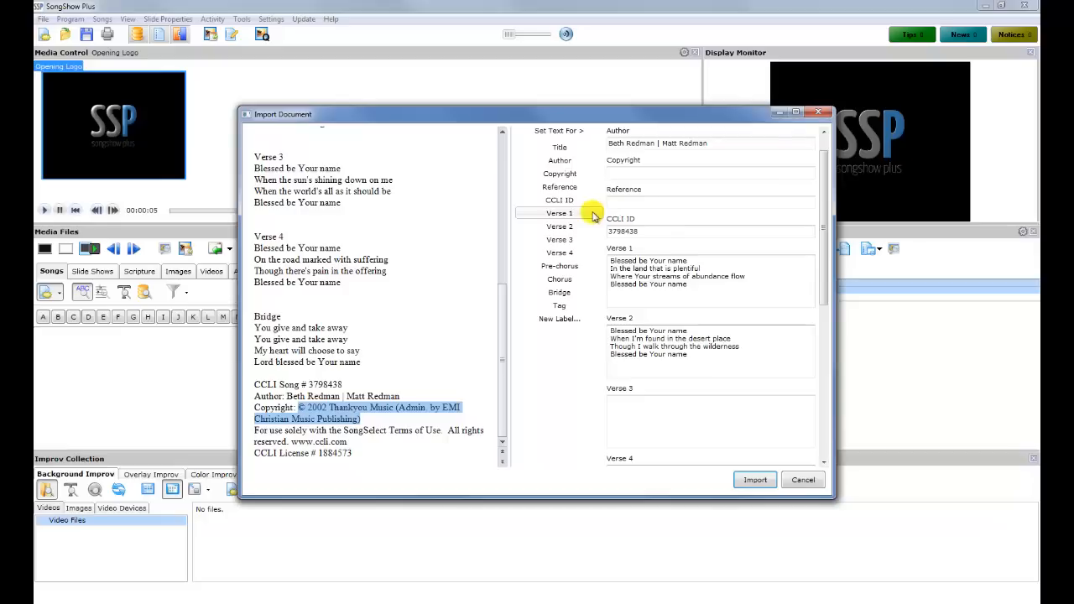
pyautogui.click(582, 172)
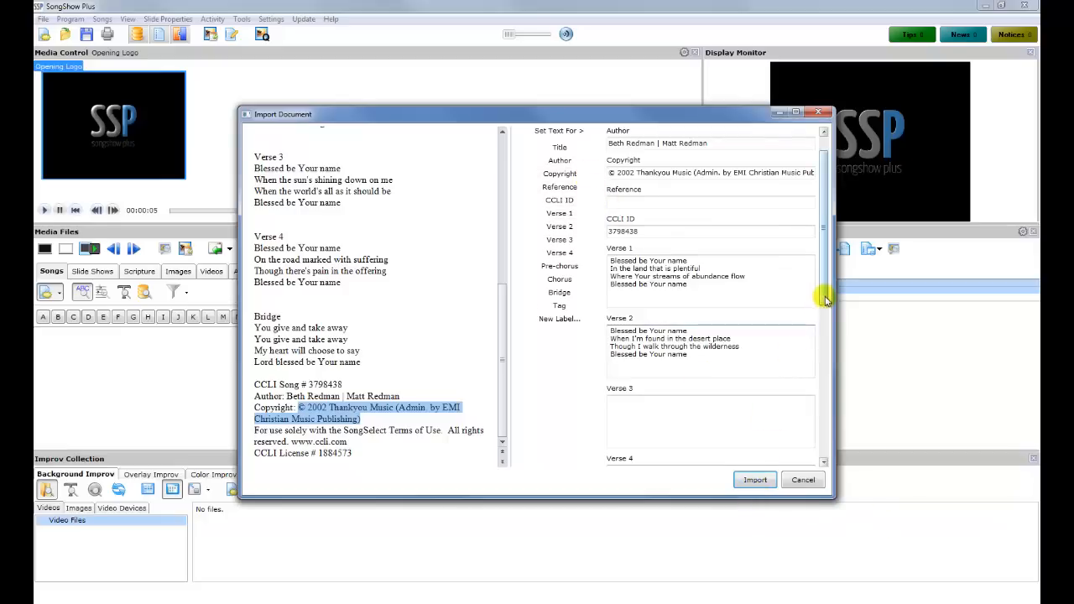
pyautogui.moveTo(826, 298); pyautogui.dragTo(822, 271)
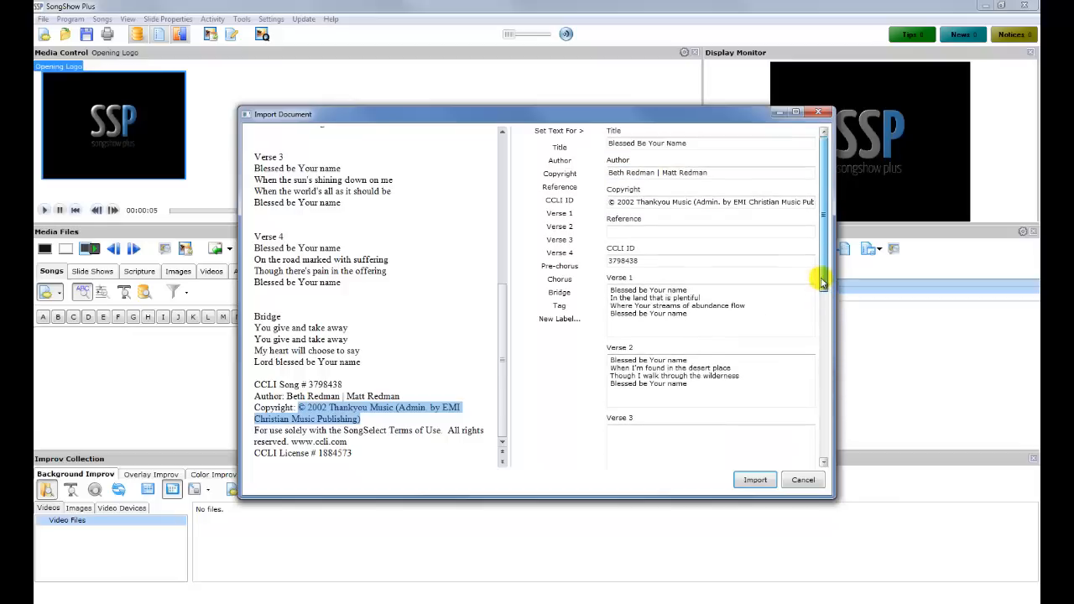
pyautogui.click(755, 482)
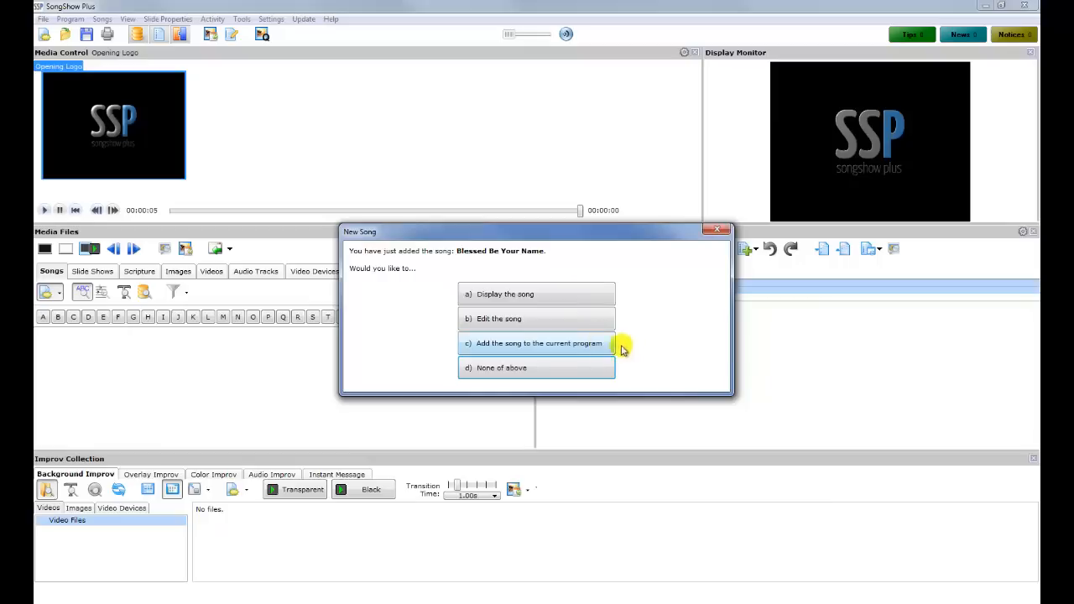
# Dismiss the New Song prompt by choosing 'd) None of above'
pyautogui.click(574, 374)
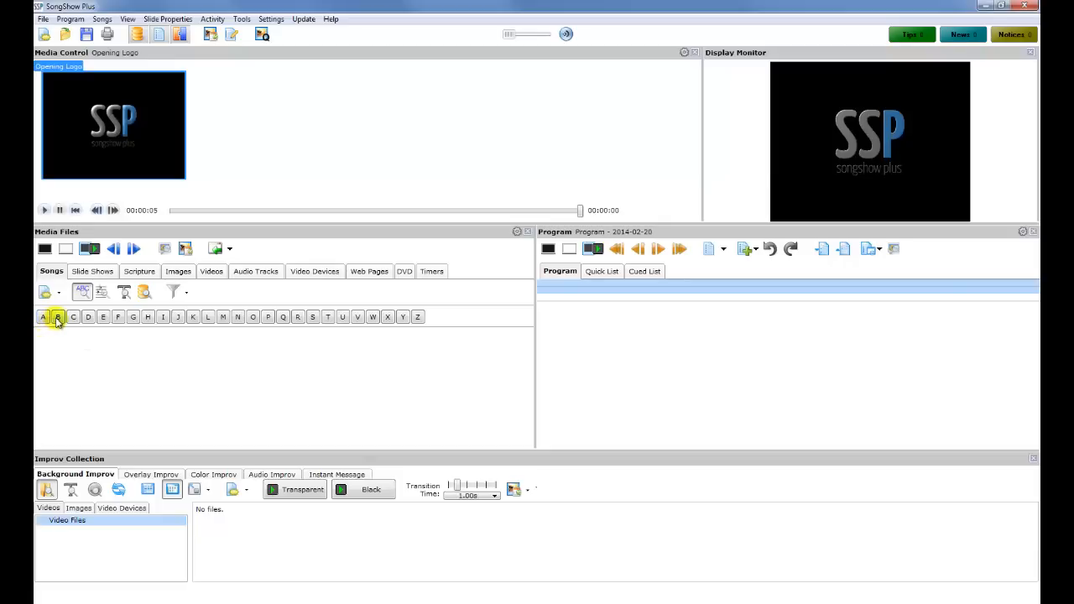
# Add Blessed Be Your Name from the B song list to the program, keeping default properties
pyautogui.click(57, 319)
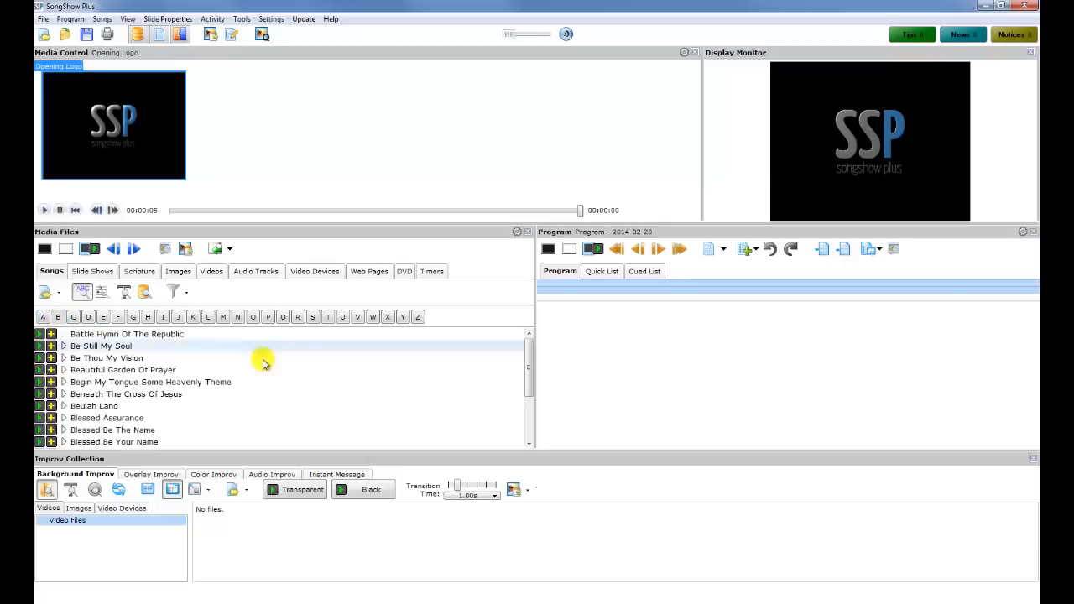
pyautogui.moveTo(529, 359); pyautogui.dragTo(529, 368)
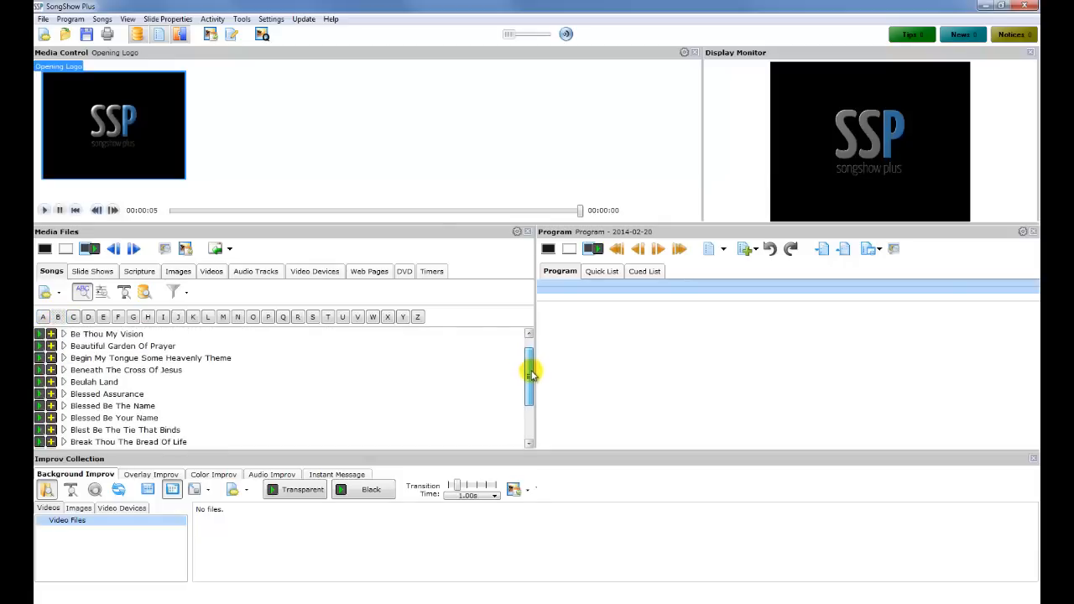
pyautogui.click(155, 417)
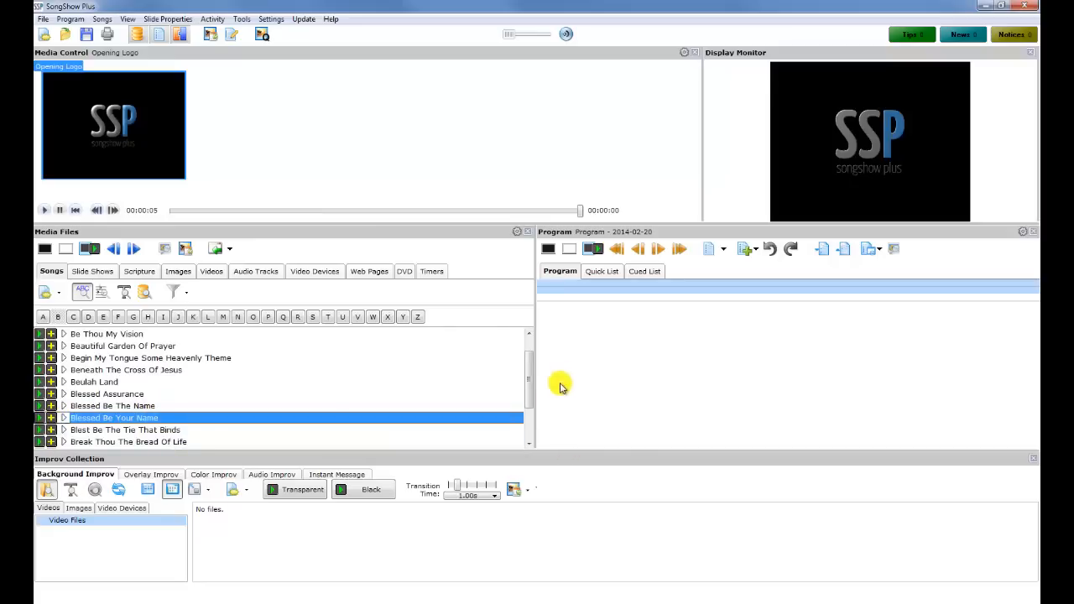
pyautogui.click(50, 418)
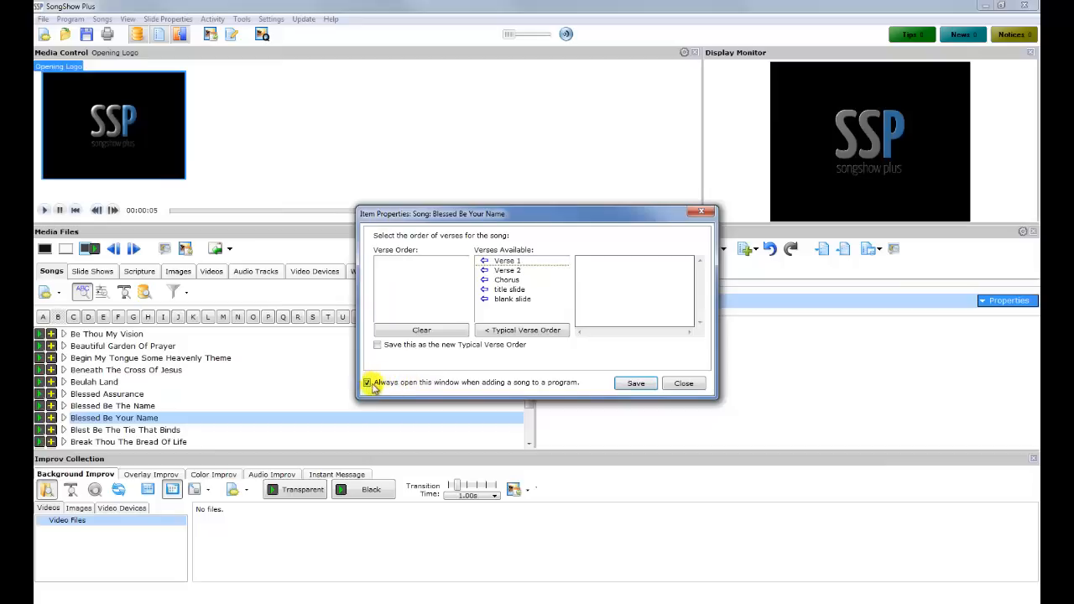
pyautogui.click(684, 384)
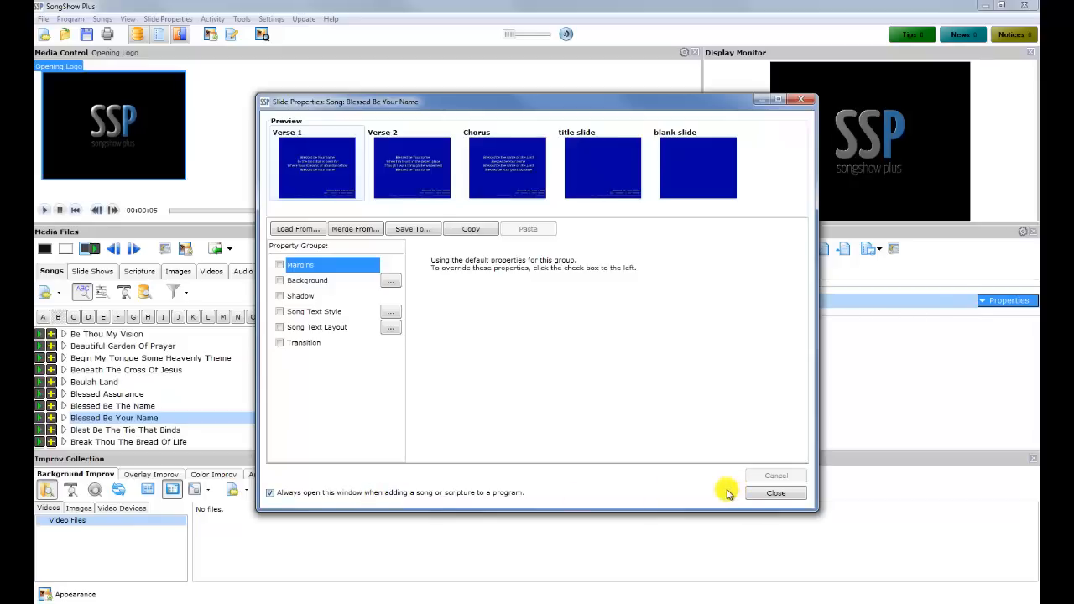
pyautogui.click(775, 495)
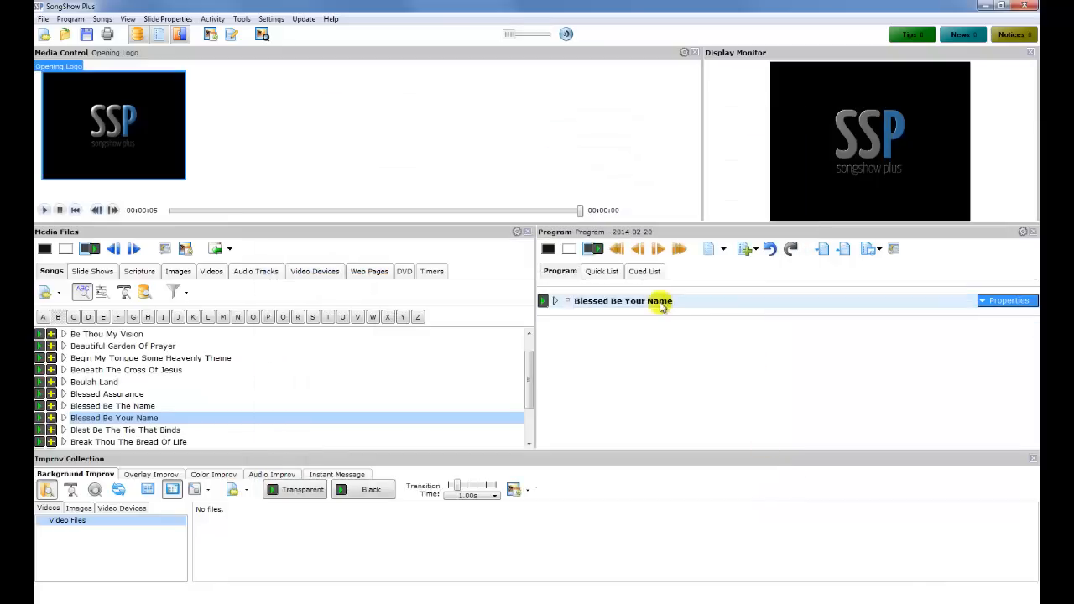
# Add Genesis 1:1 from the New King James Version to the program with default slide properties
pyautogui.click(668, 311)
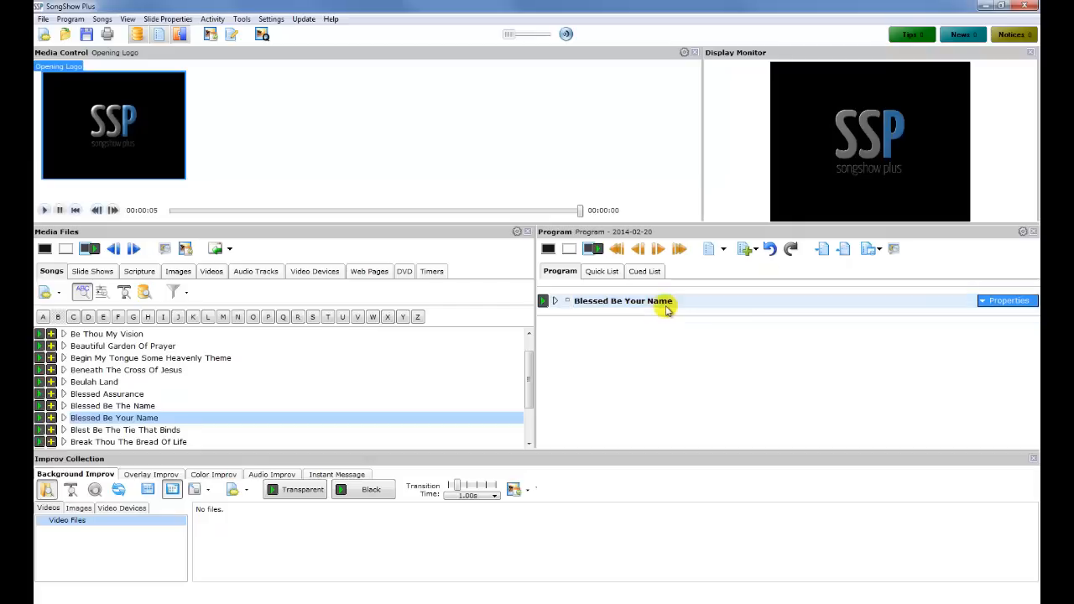
pyautogui.click(139, 275)
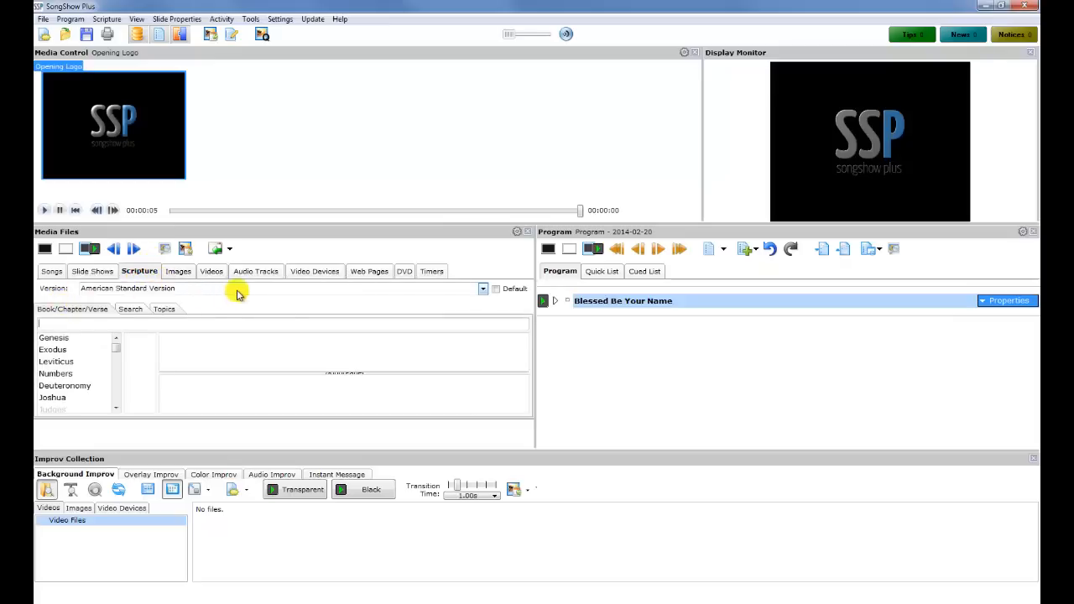
pyautogui.click(482, 289)
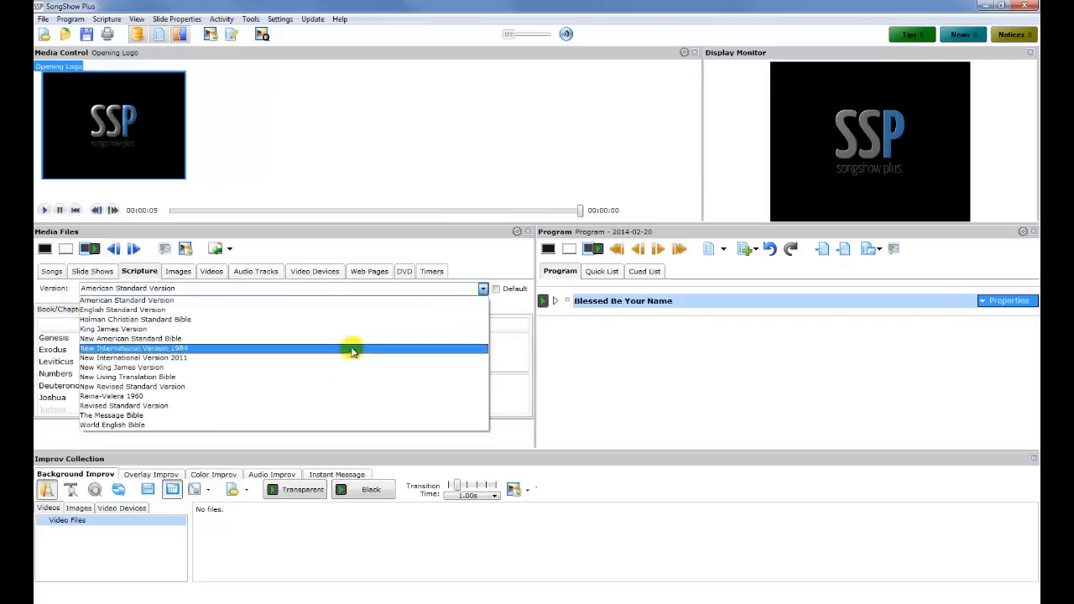
pyautogui.click(353, 367)
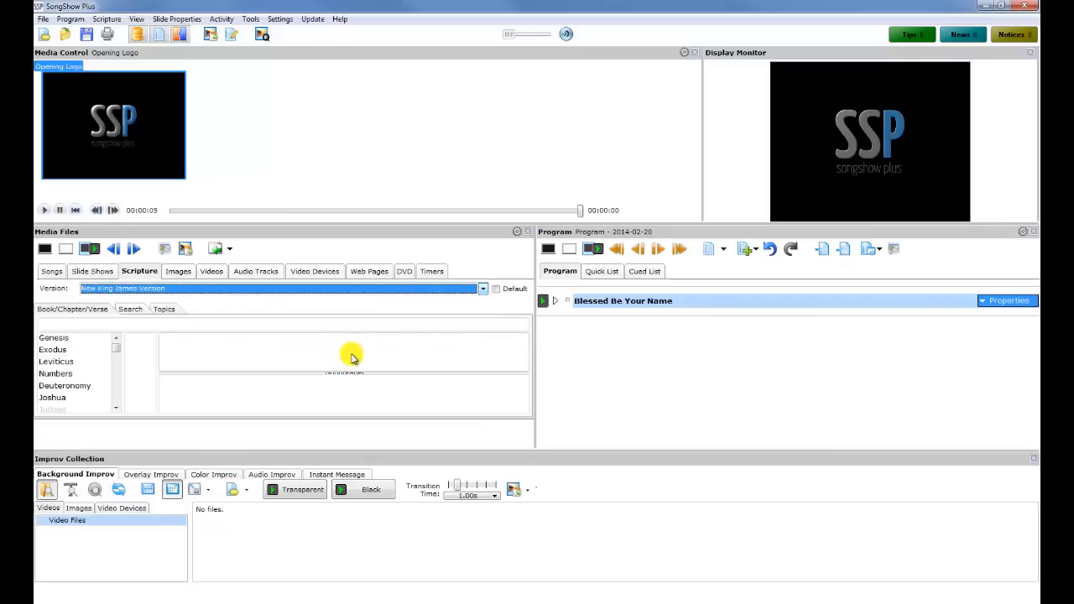
pyautogui.click(92, 338)
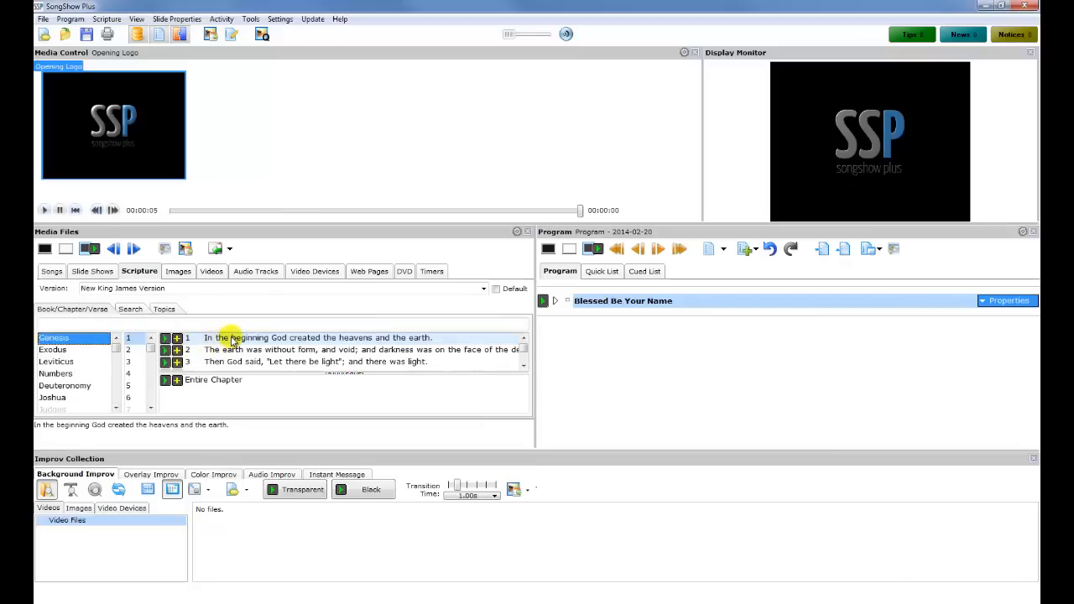
pyautogui.click(178, 337)
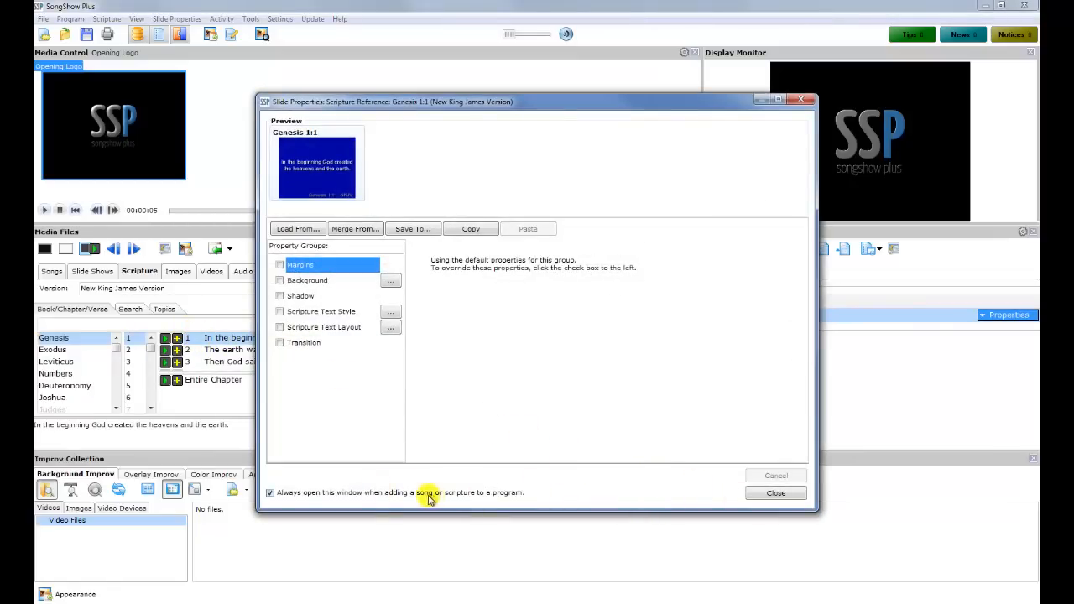
pyautogui.click(771, 495)
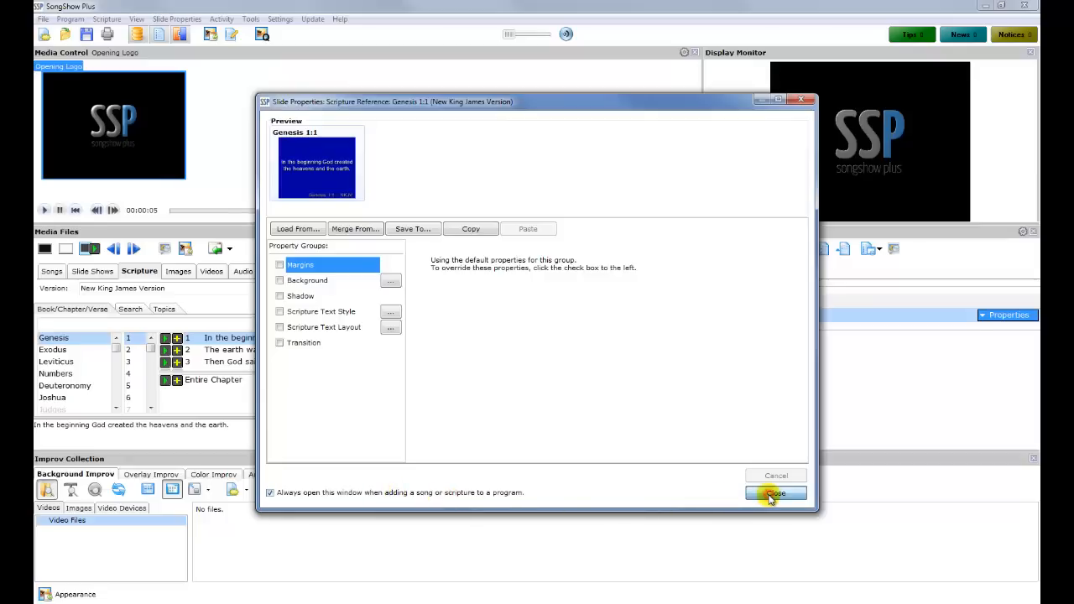
pyautogui.click(267, 342)
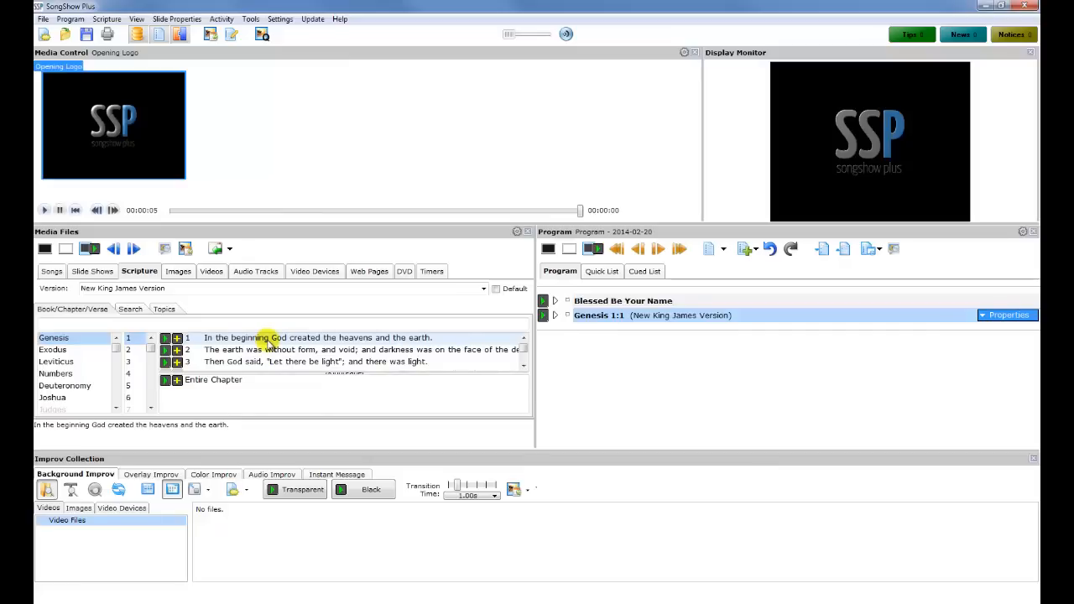
# Add Genesis 1:1–3 as selected verses on multiple slides, keeping default properties
pyautogui.click(270, 339)
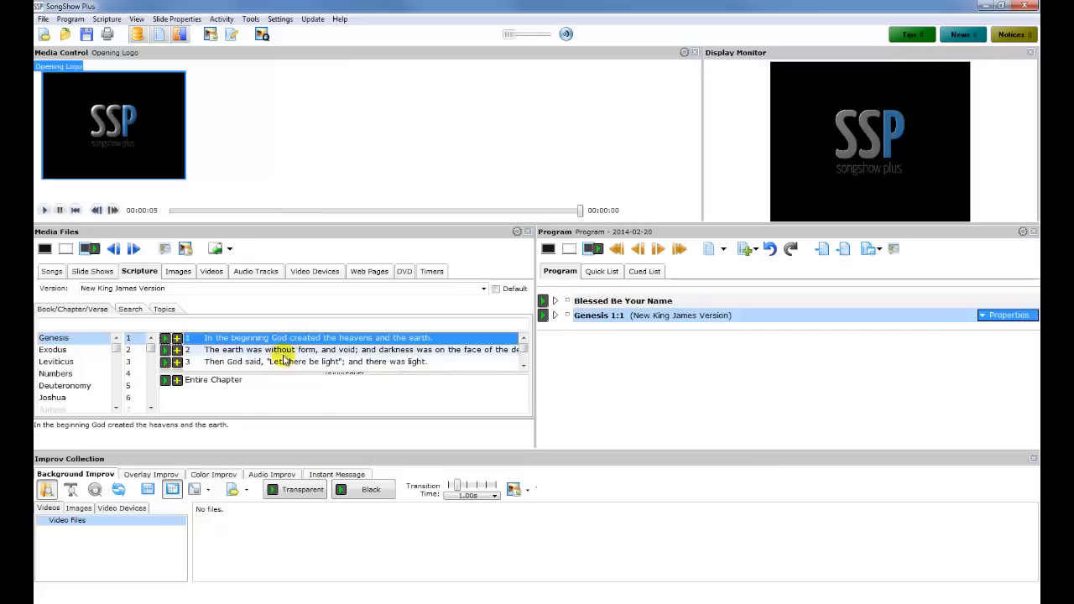
pyautogui.keyDown('shift'); pyautogui.click(299, 363); pyautogui.keyUp('shift')
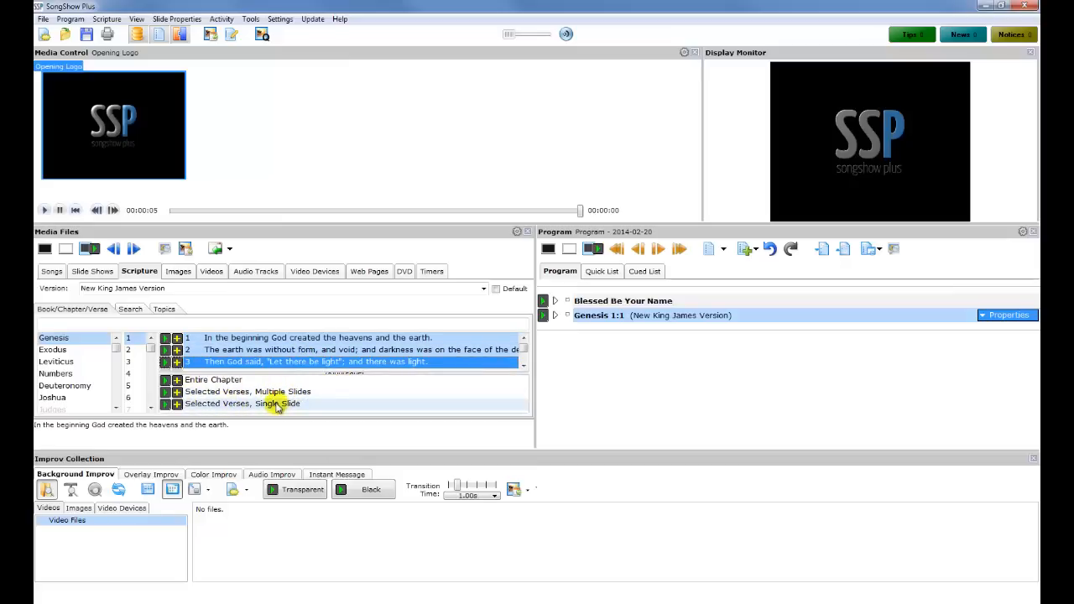
pyautogui.click(176, 391)
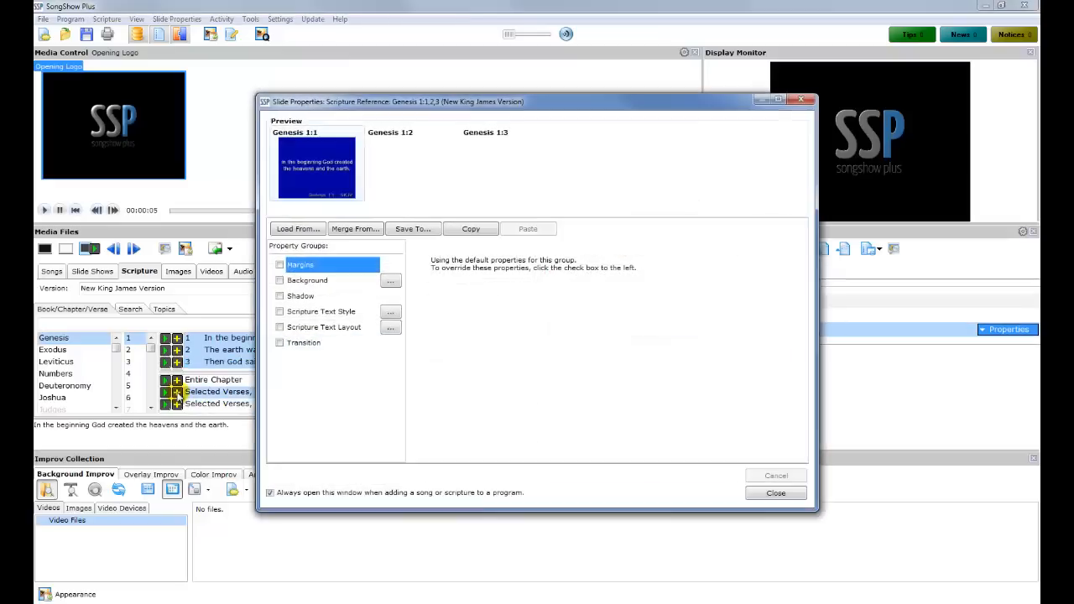
pyautogui.click(775, 494)
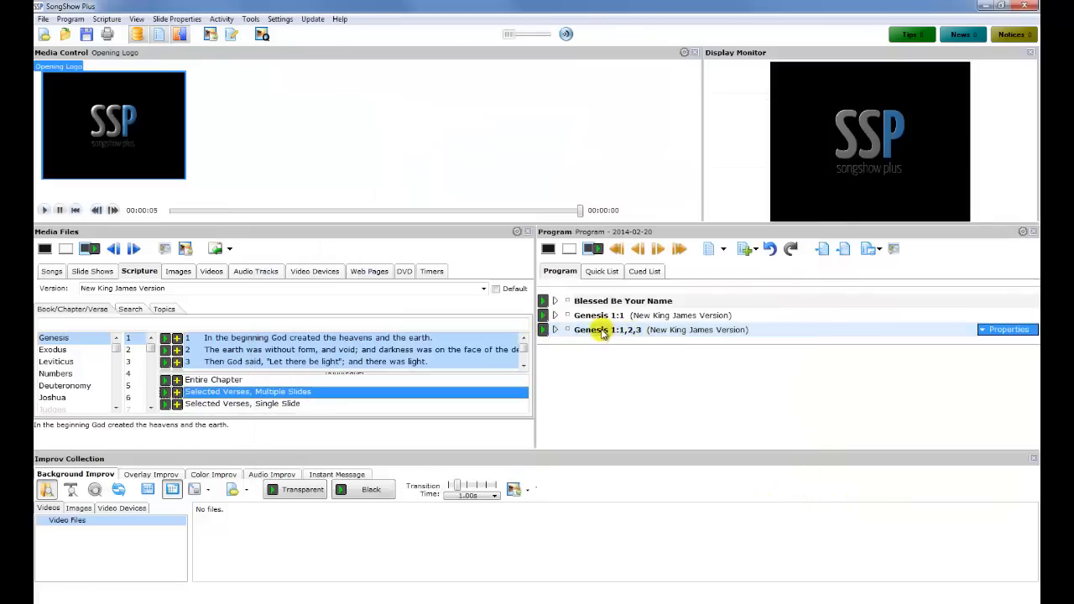
pyautogui.click(659, 332)
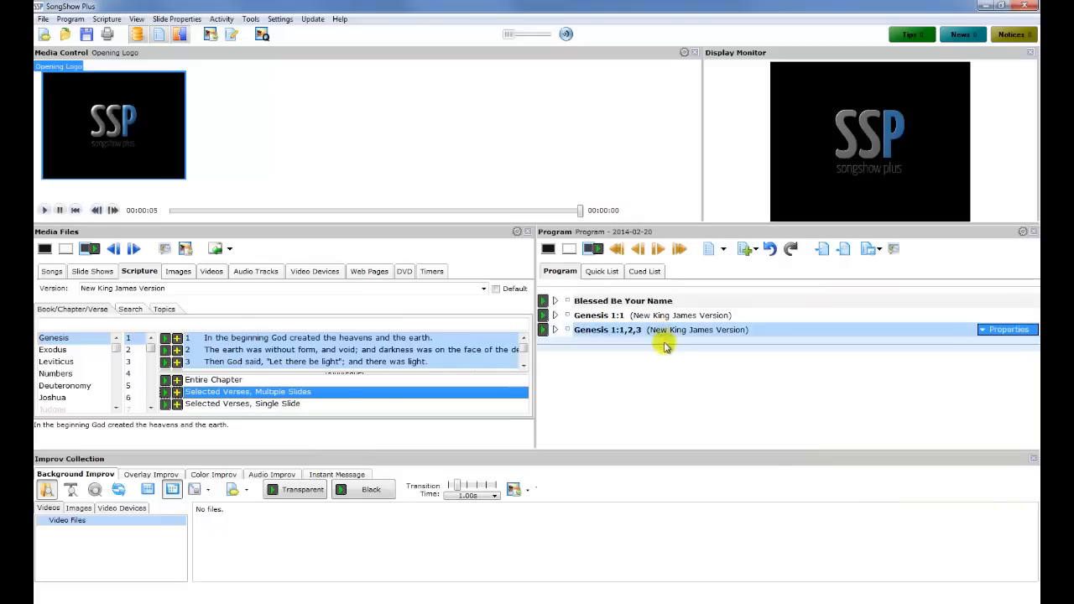
# Start a new slide show with the Text Slides Assistant from the Slide Shows category
pyautogui.click(95, 272)
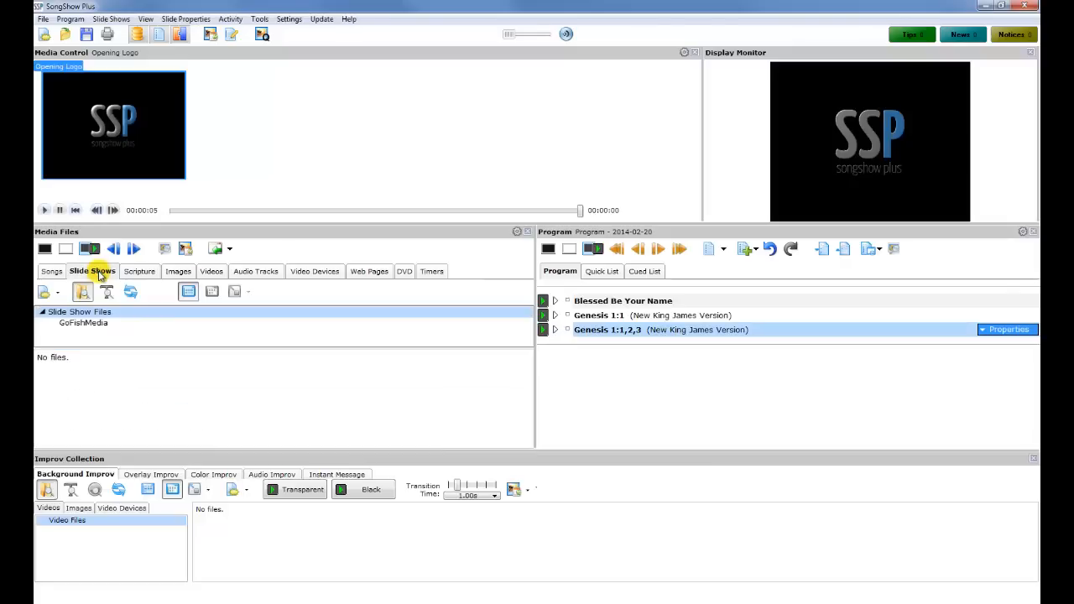
pyautogui.click(52, 291)
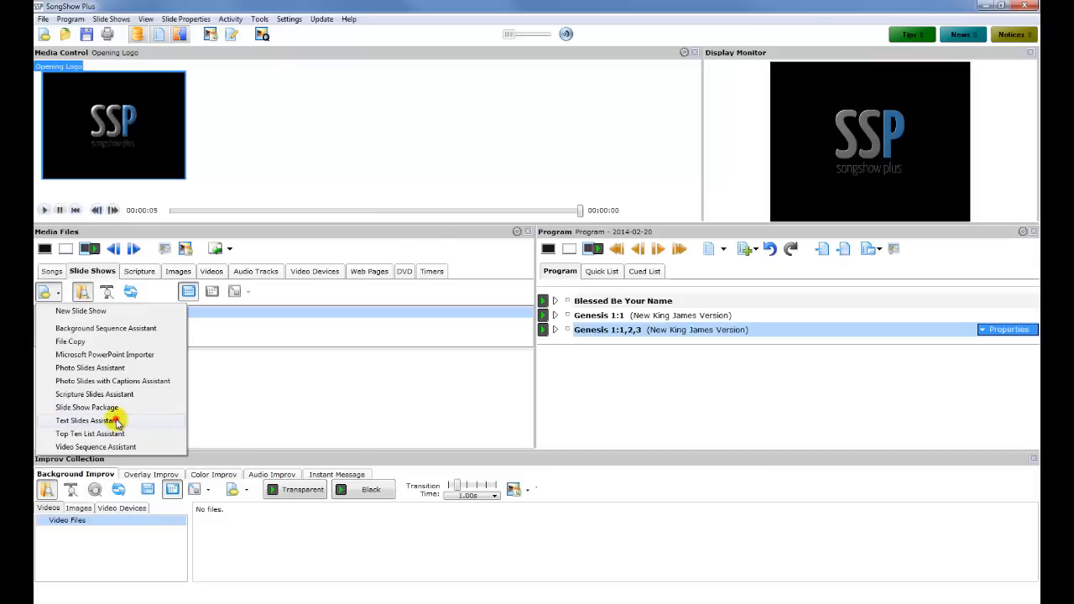
pyautogui.click(117, 422)
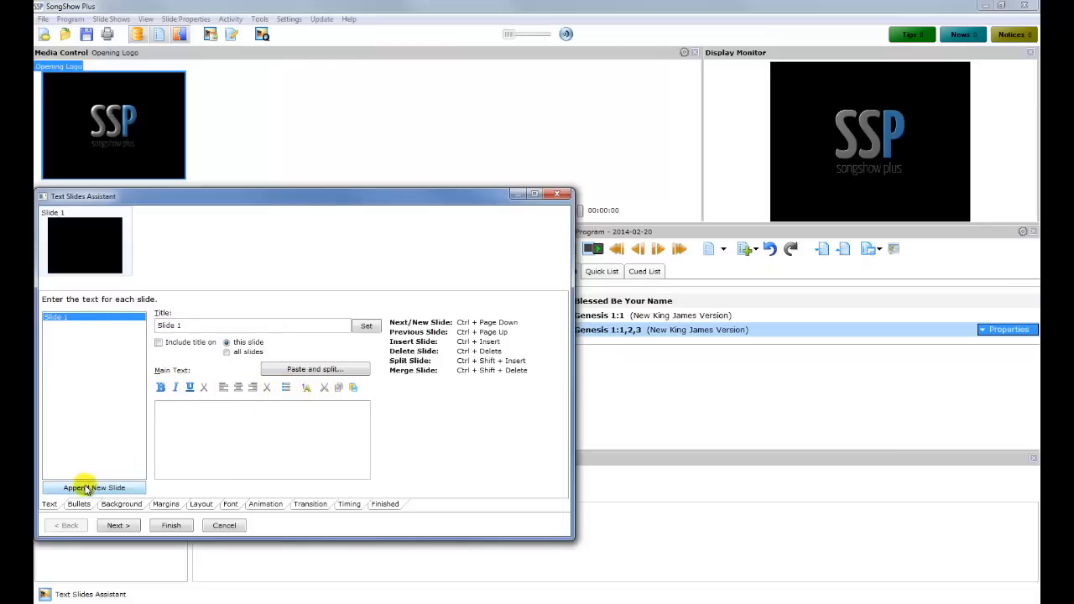
# Add two more slides and enter Matthew, Mark and Luke as the main text of slides 1–3
pyautogui.click(127, 490)
pyautogui.click(126, 488)
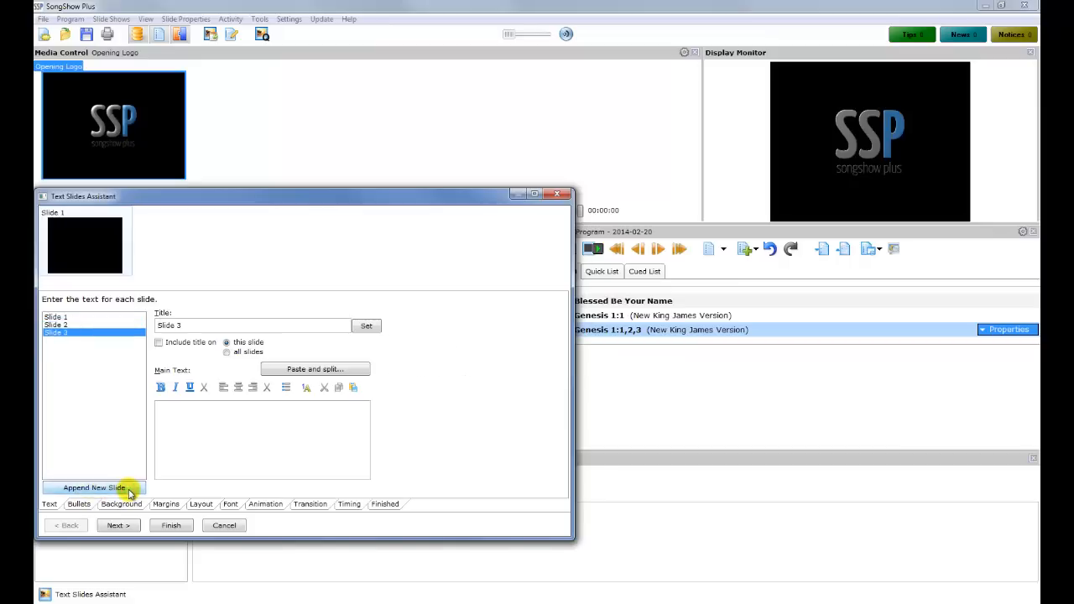
pyautogui.click(65, 319)
pyautogui.click(210, 417)
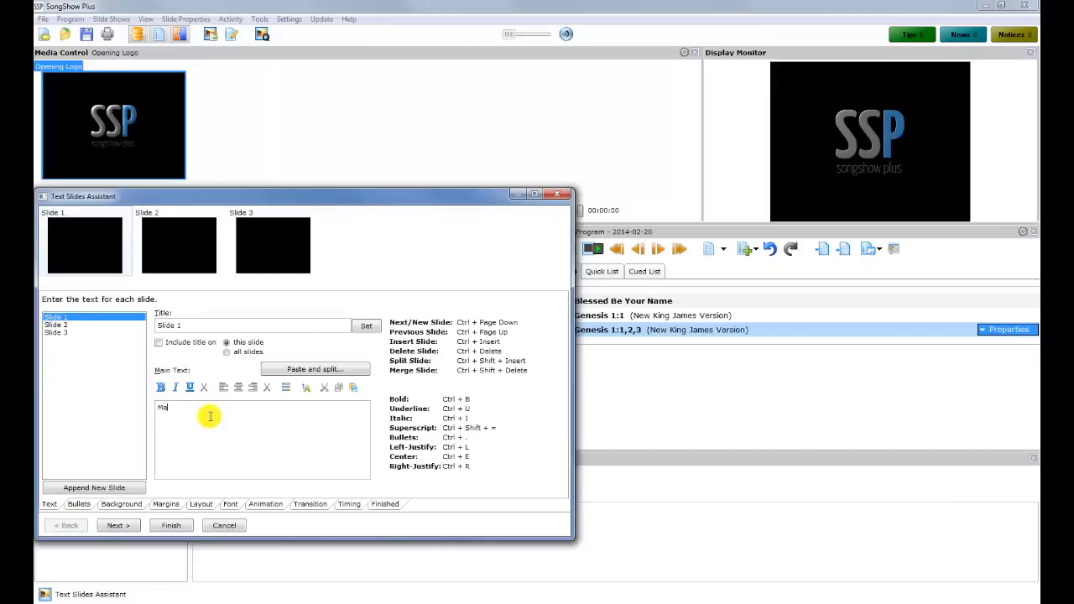
pyautogui.click(72, 325)
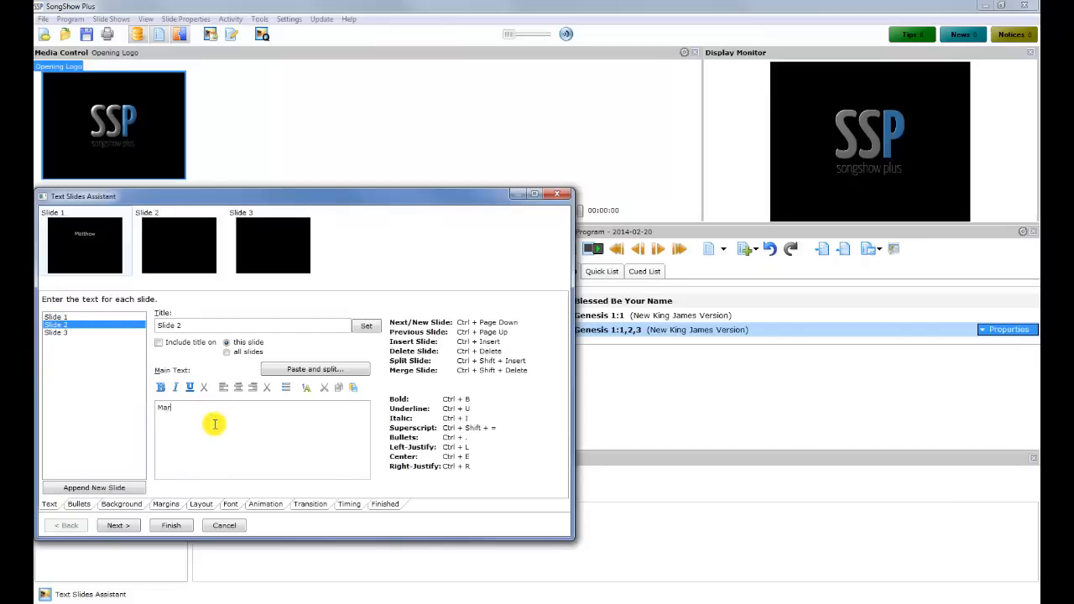
pyautogui.click(64, 333)
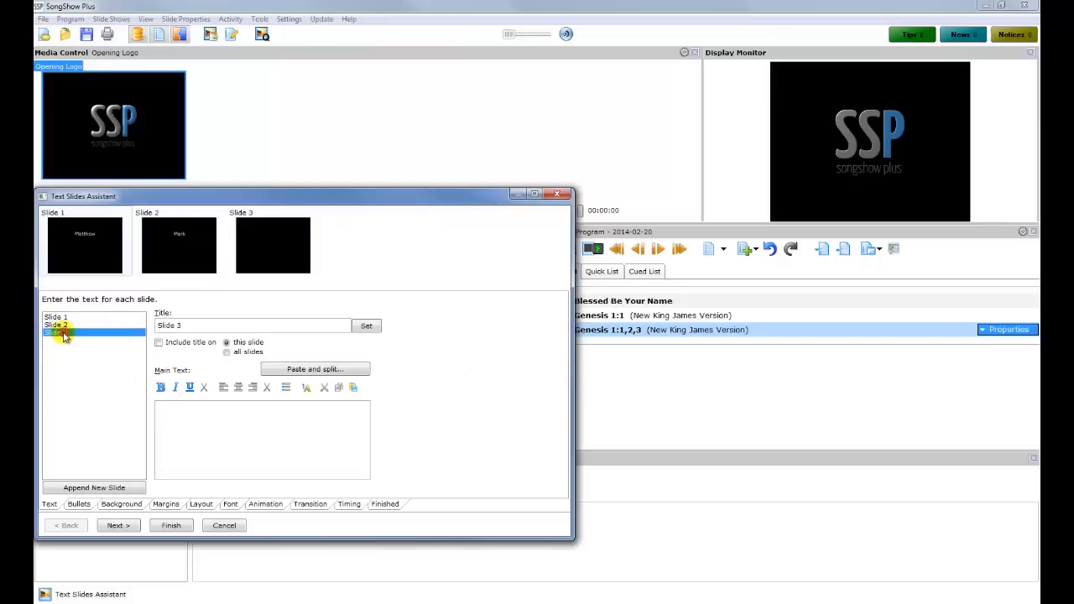
pyautogui.click(205, 432)
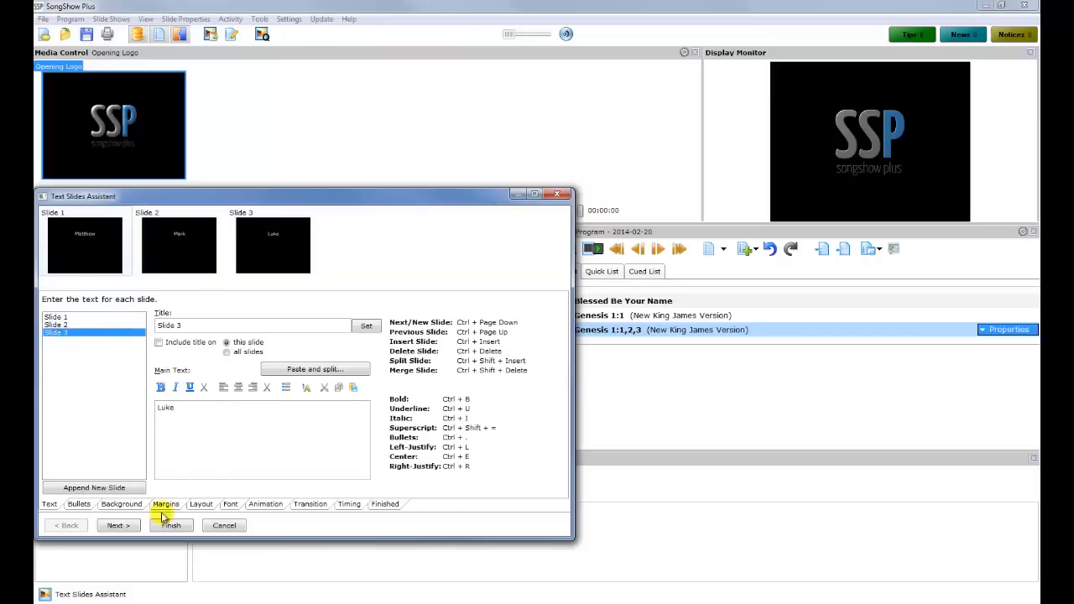
pyautogui.click(77, 507)
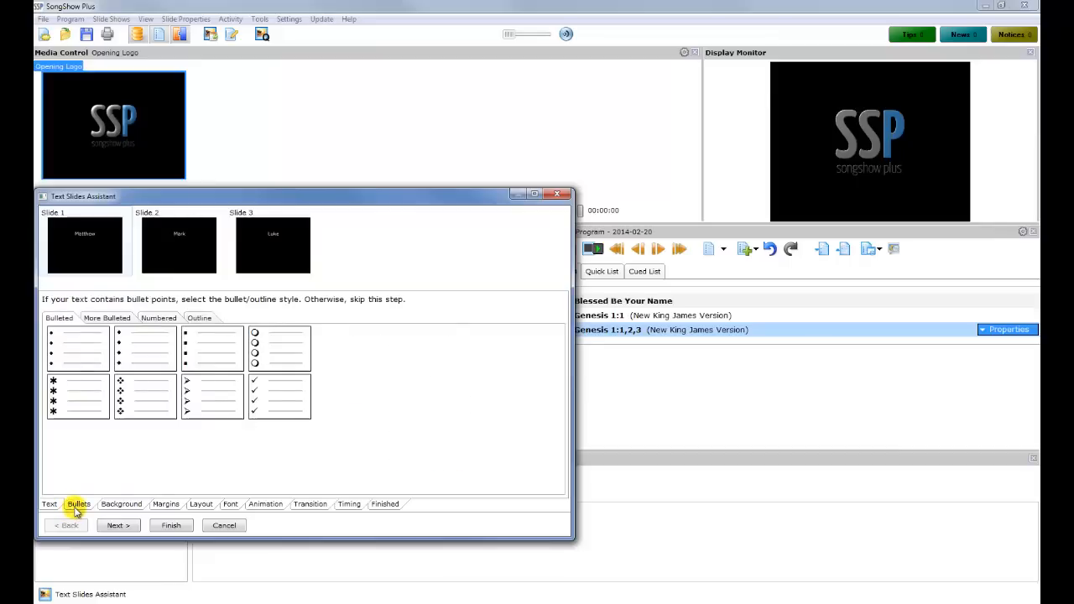
# Keep default Background, Margins, Layout, Font, Animation, Transition and Timing settings and finish the Text Slides Assistant
pyautogui.click(123, 507)
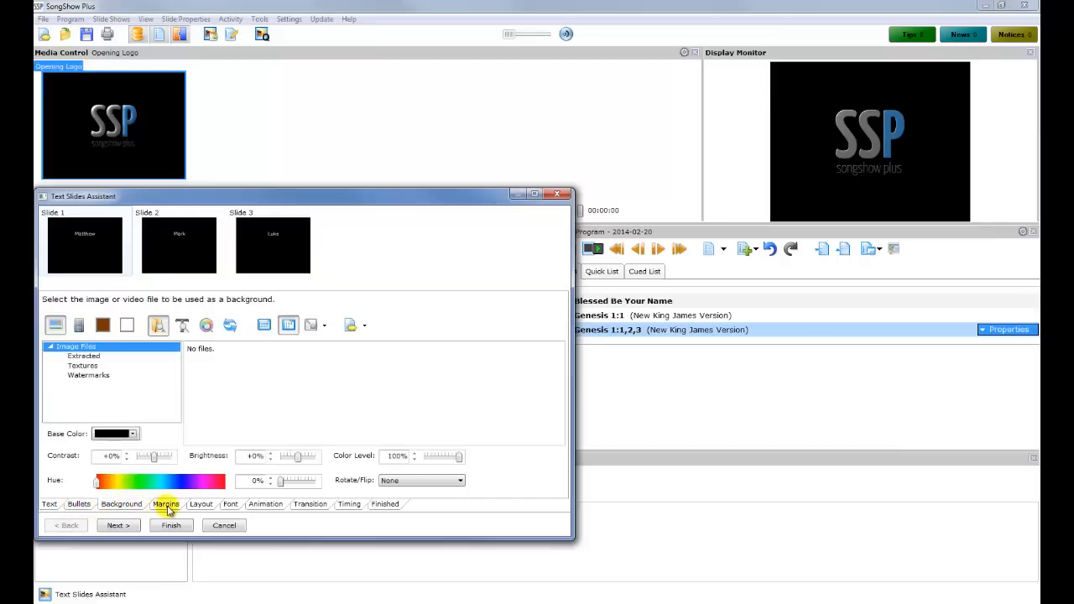
pyautogui.click(168, 506)
pyautogui.click(203, 506)
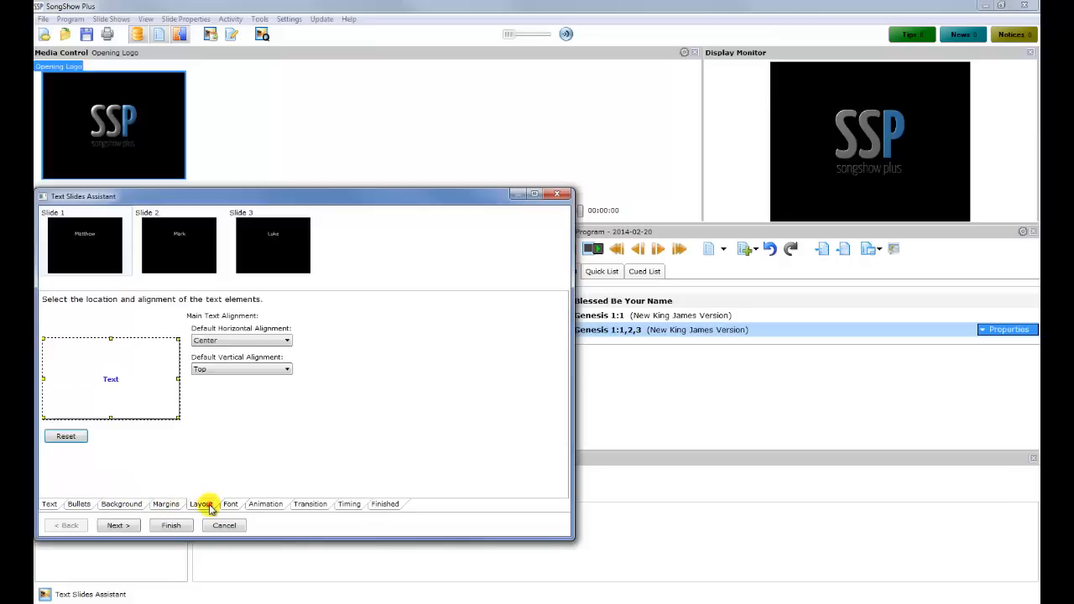
pyautogui.click(231, 508)
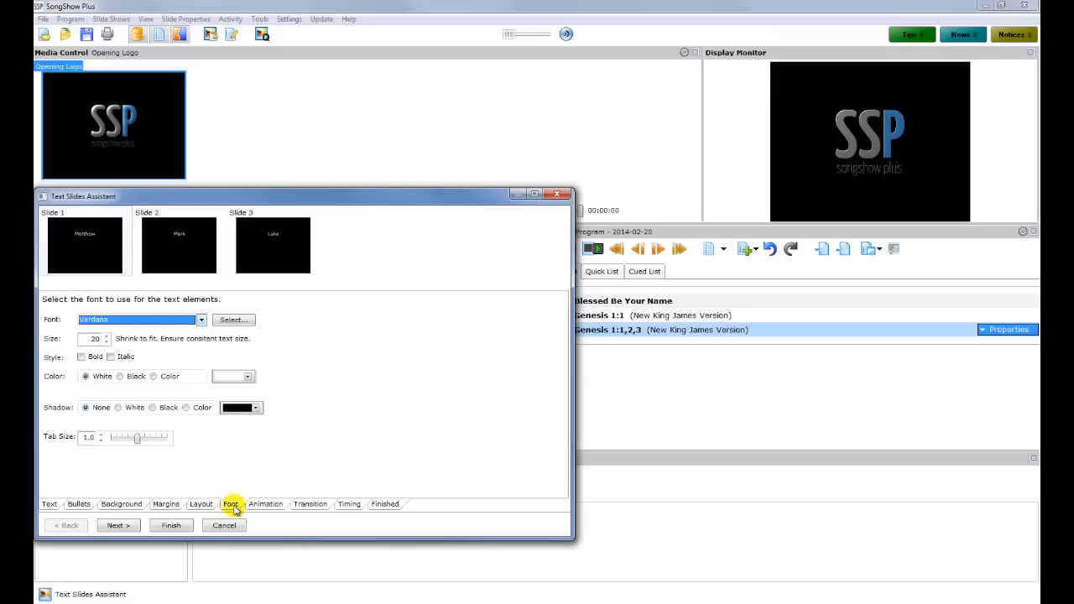
pyautogui.click(263, 506)
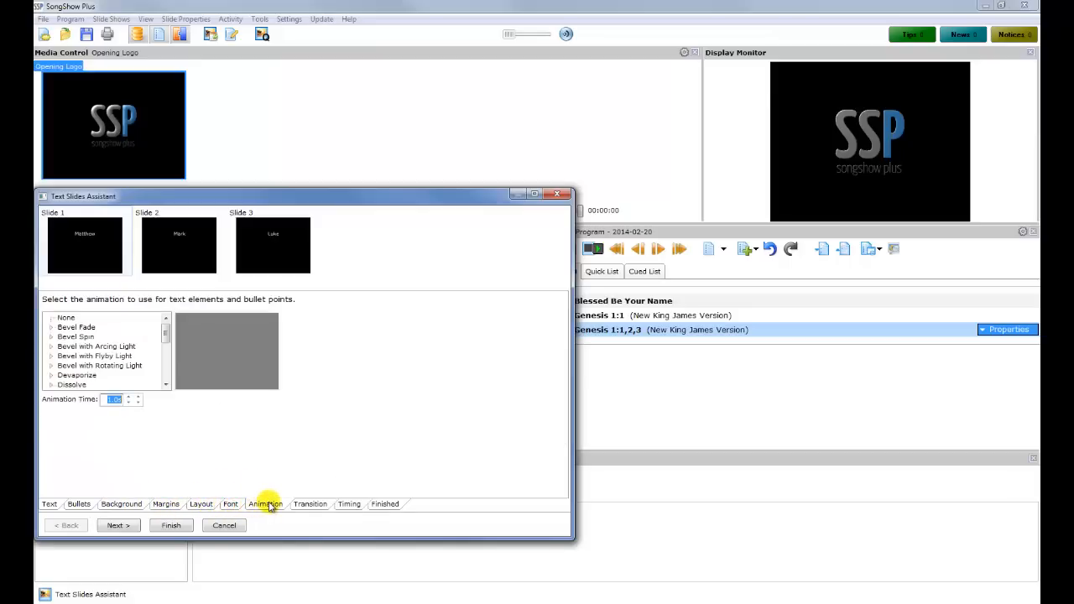
pyautogui.click(308, 504)
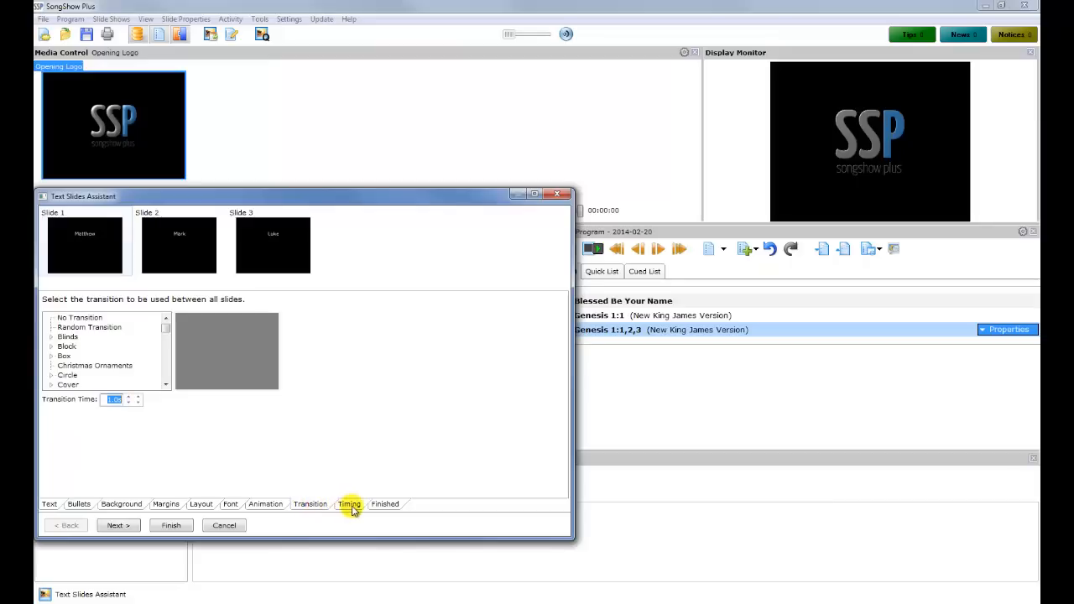
pyautogui.click(351, 507)
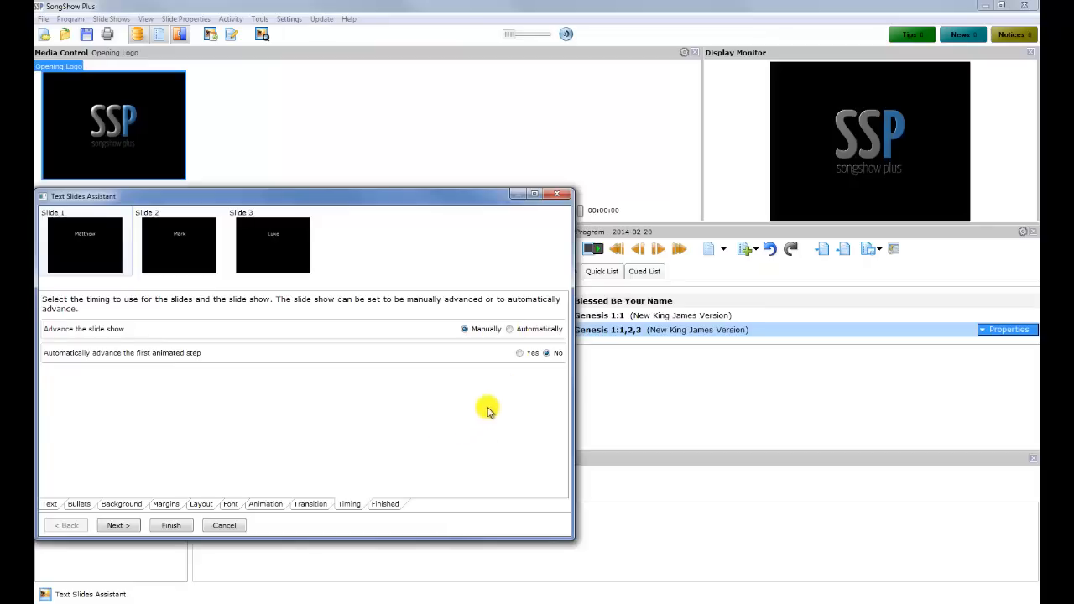
pyautogui.click(184, 532)
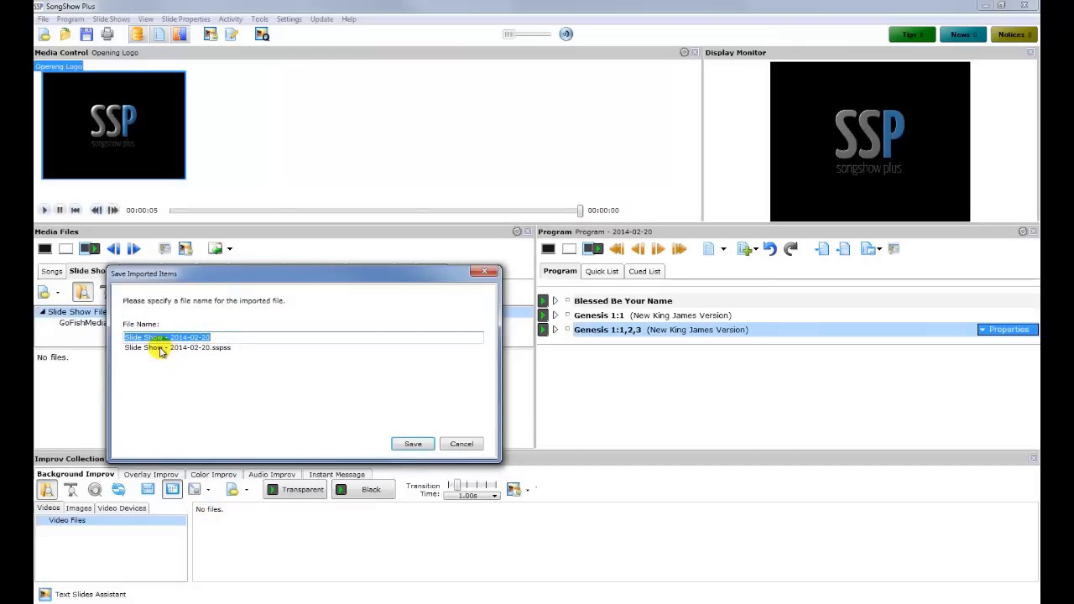
# Save the slide show as 'Introduction Test' and answer 'None of above' in the New Slide Show prompt
pyautogui.write('Intr')
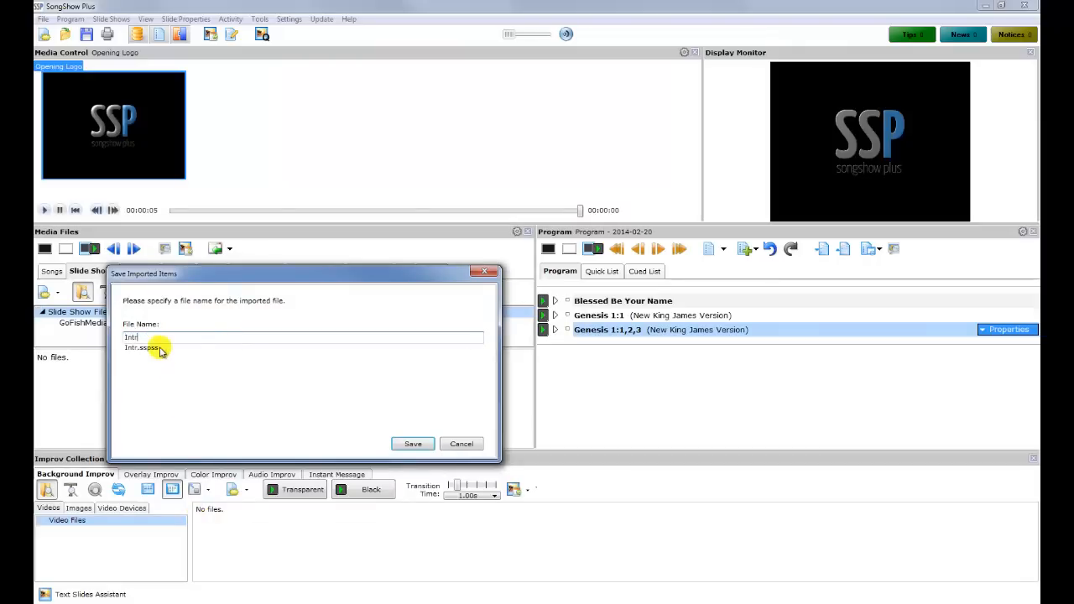
pyautogui.write('oduction Test')
pyautogui.click(408, 444)
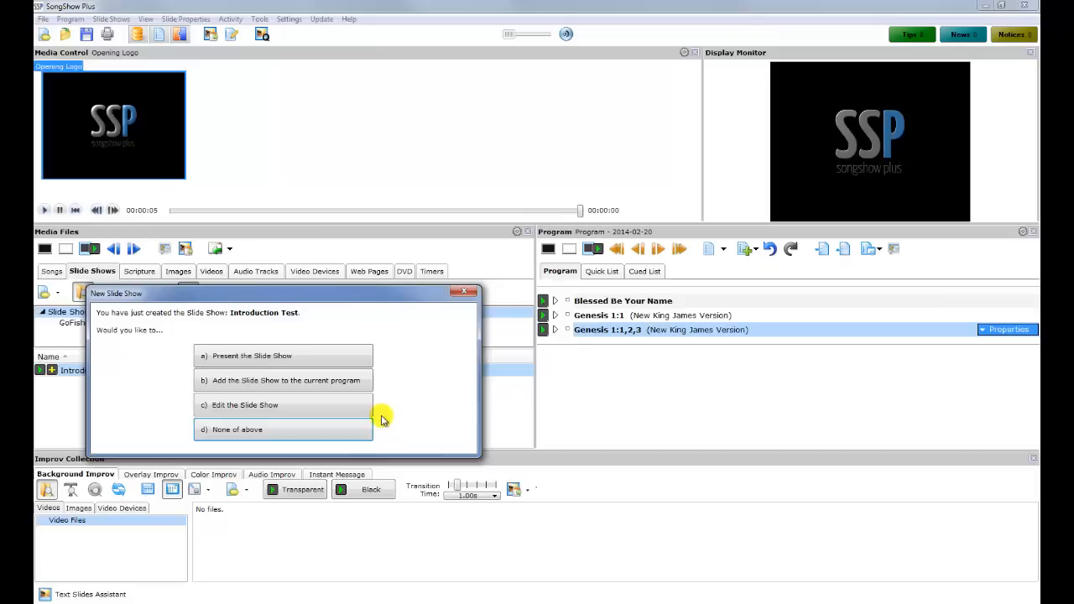
pyautogui.click(331, 430)
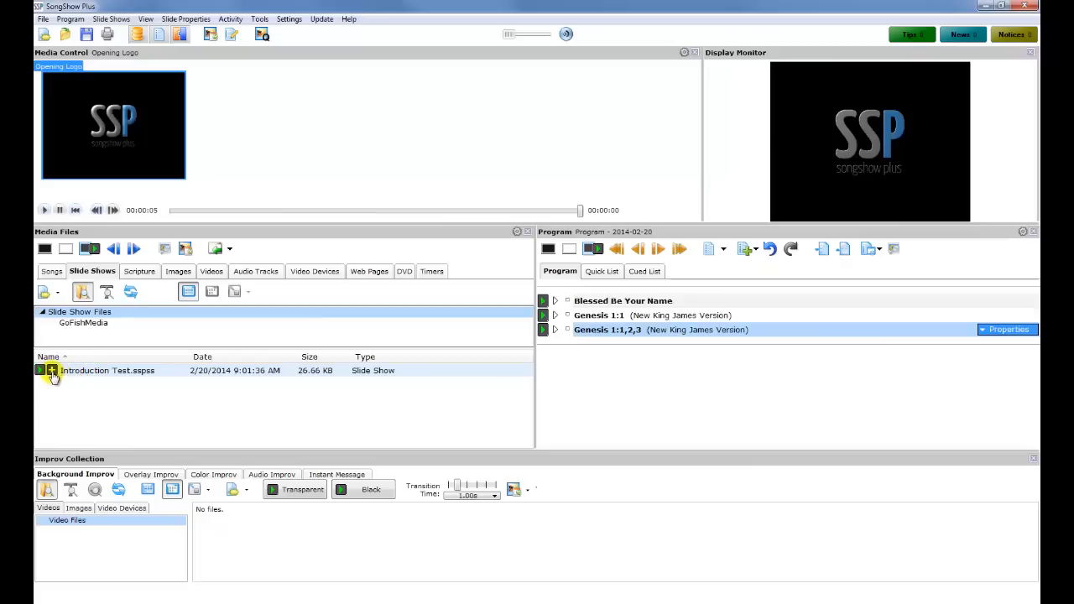
# Add Introduction Test.sspss to the program, then put Blessed Be Your Name live on the display
pyautogui.click(52, 372)
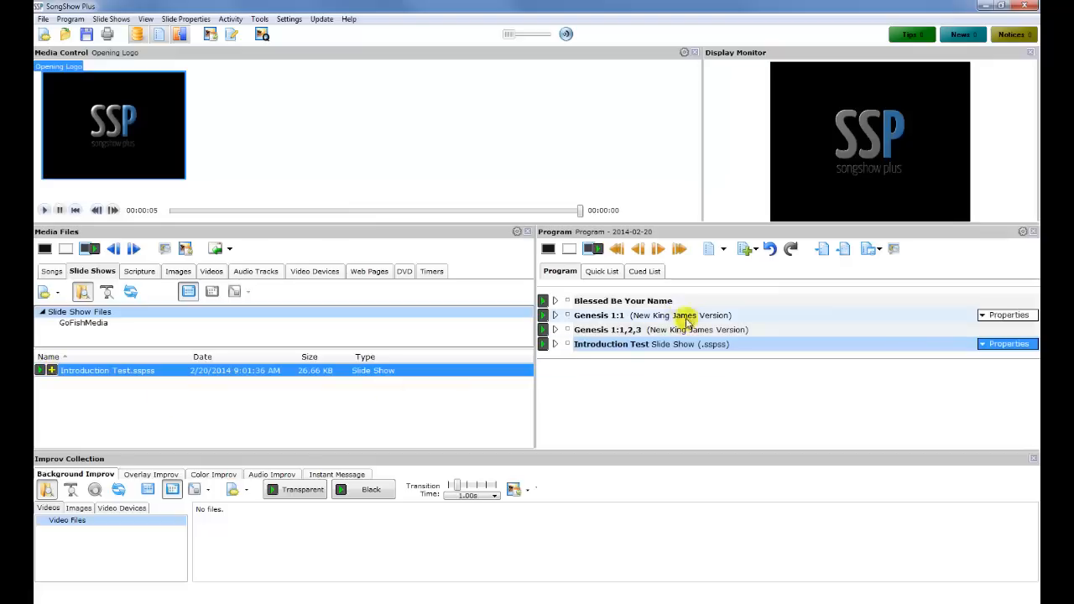
pyautogui.click(628, 345)
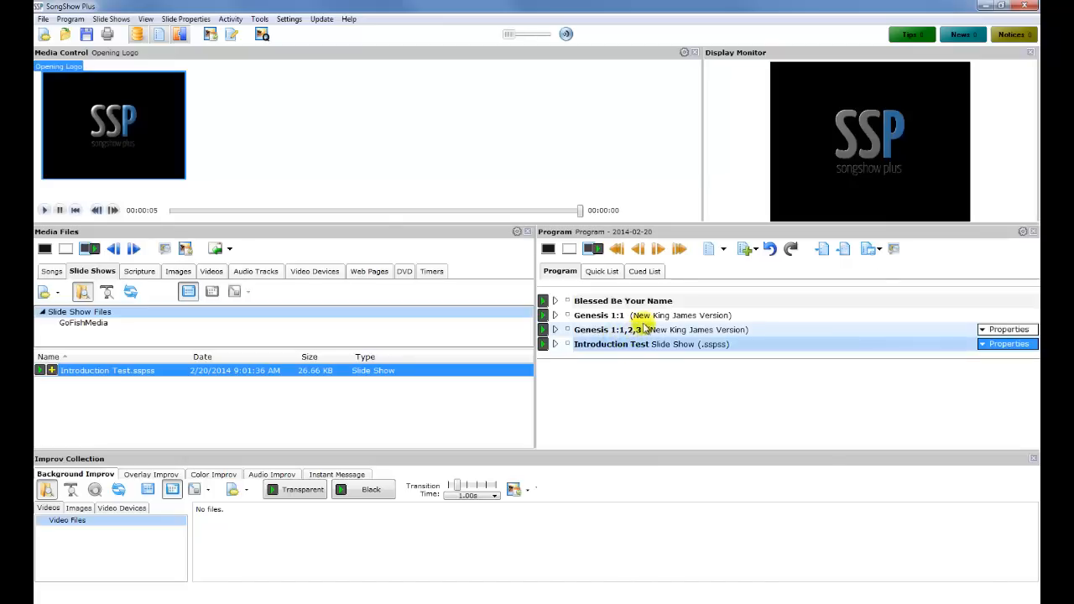
pyautogui.click(543, 302)
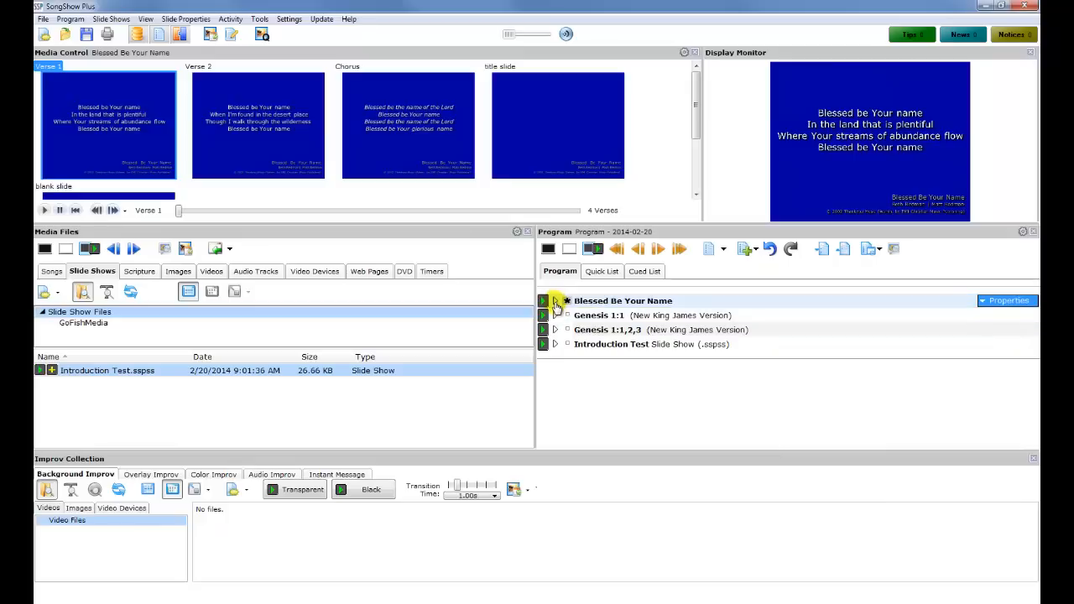
# Show Blessed Be Your Name's Chorus, title slide and Chorus again, ending with Verse 2 live
pyautogui.click(555, 300)
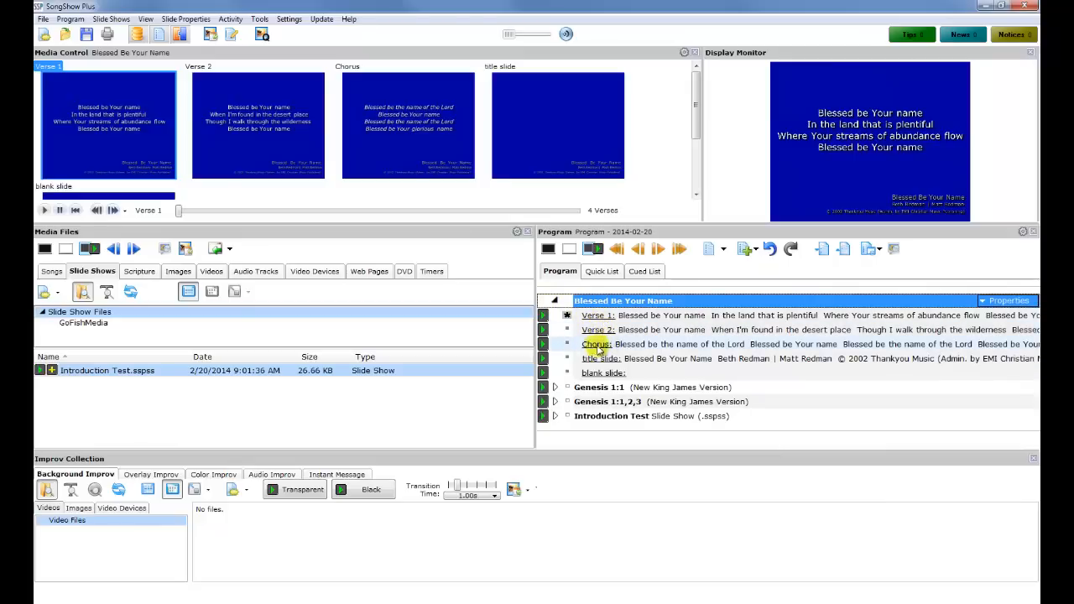
pyautogui.click(542, 344)
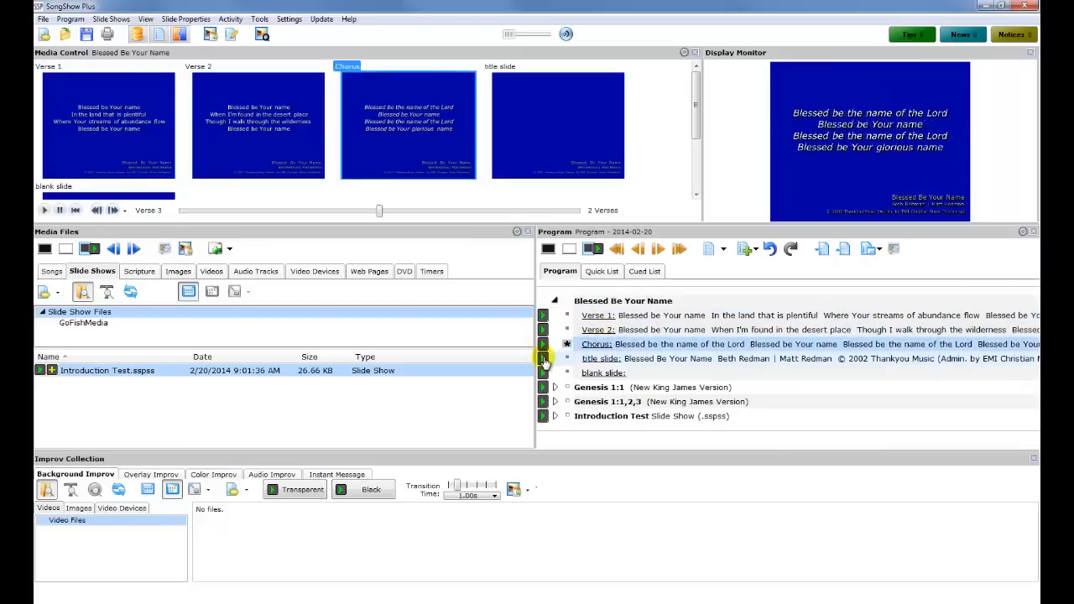
pyautogui.click(543, 358)
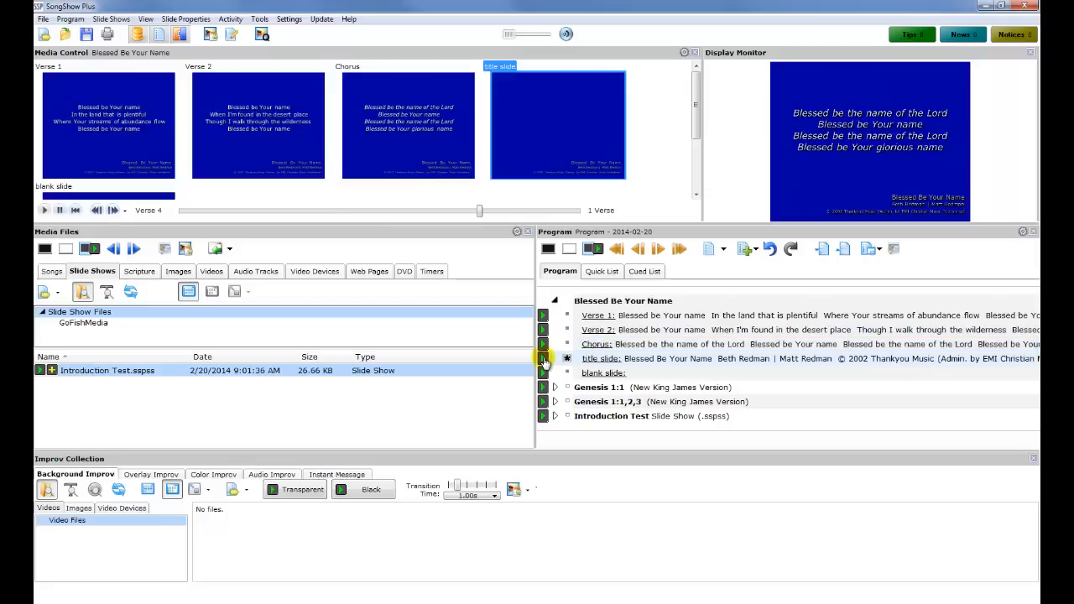
pyautogui.click(353, 132)
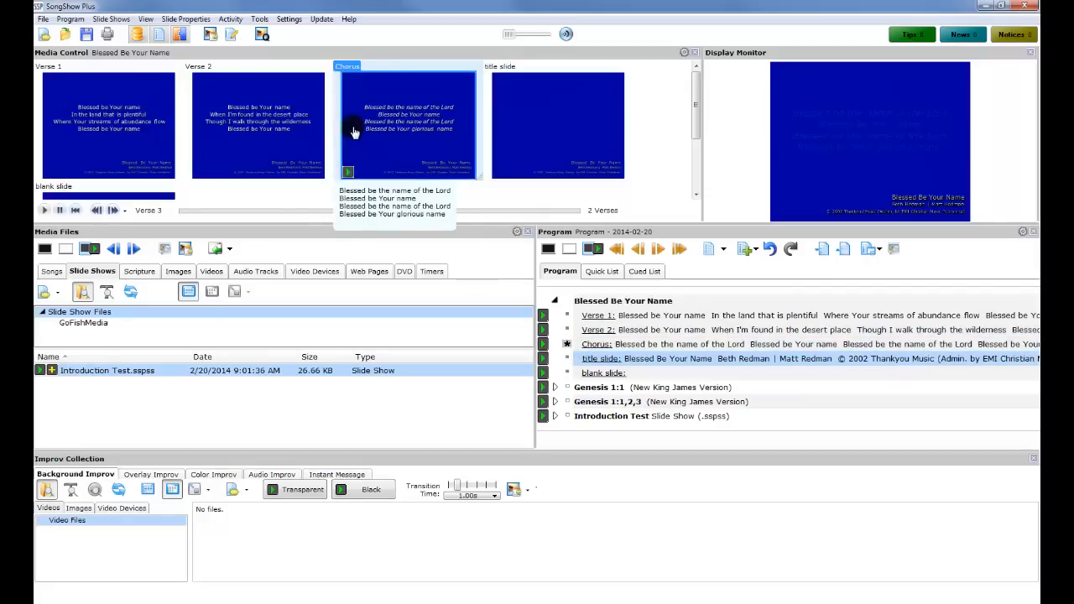
pyautogui.click(249, 120)
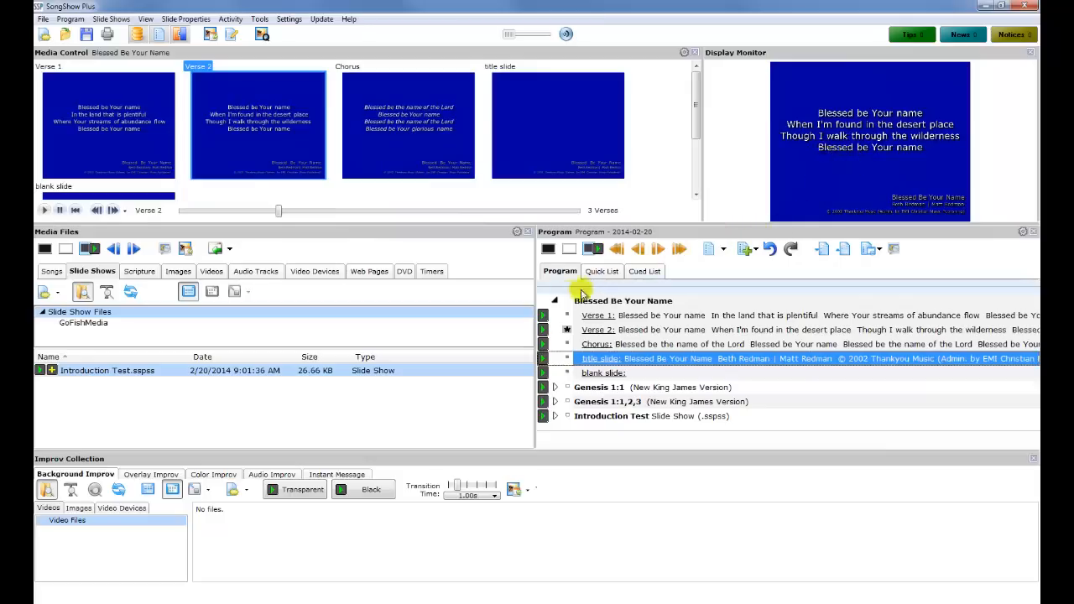
pyautogui.click(554, 300)
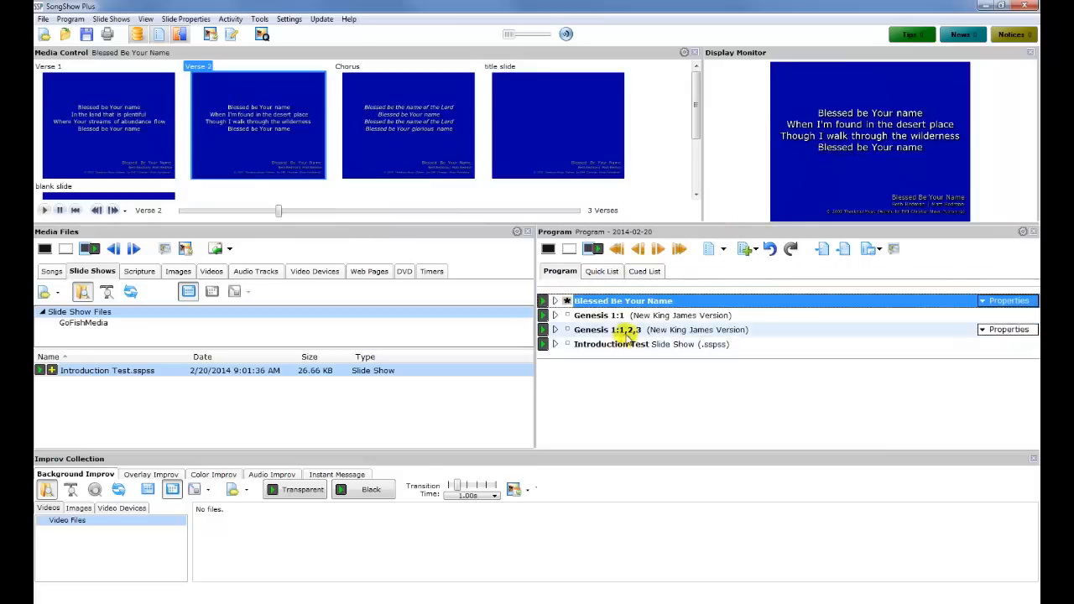
# Play Beautiful Garden Of Prayer from the song library, then send Genesis 1:2 from the Scripture tab
pyautogui.click(51, 272)
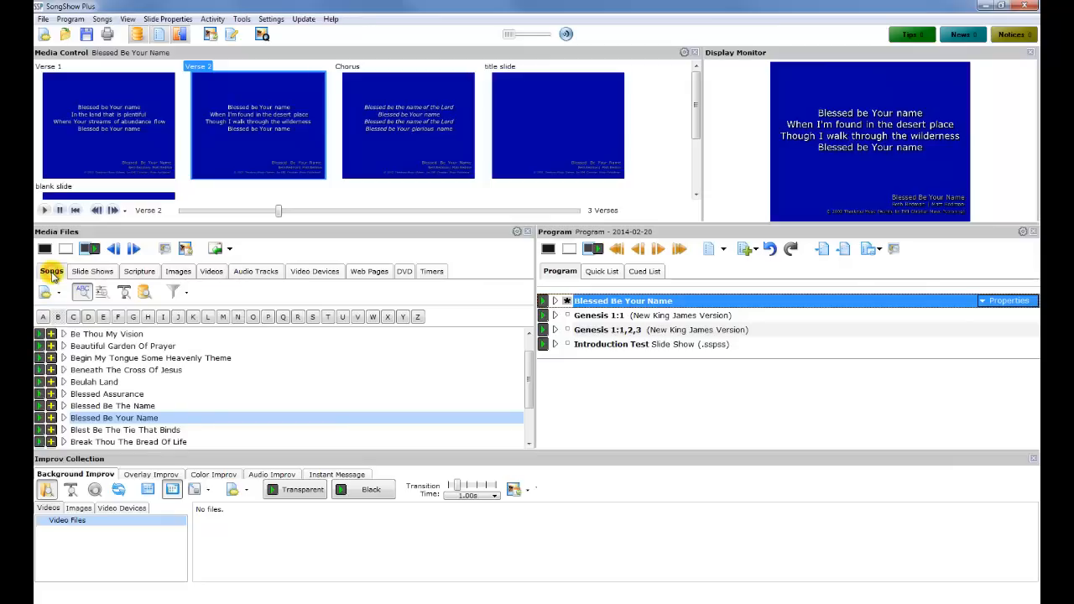
pyautogui.click(39, 345)
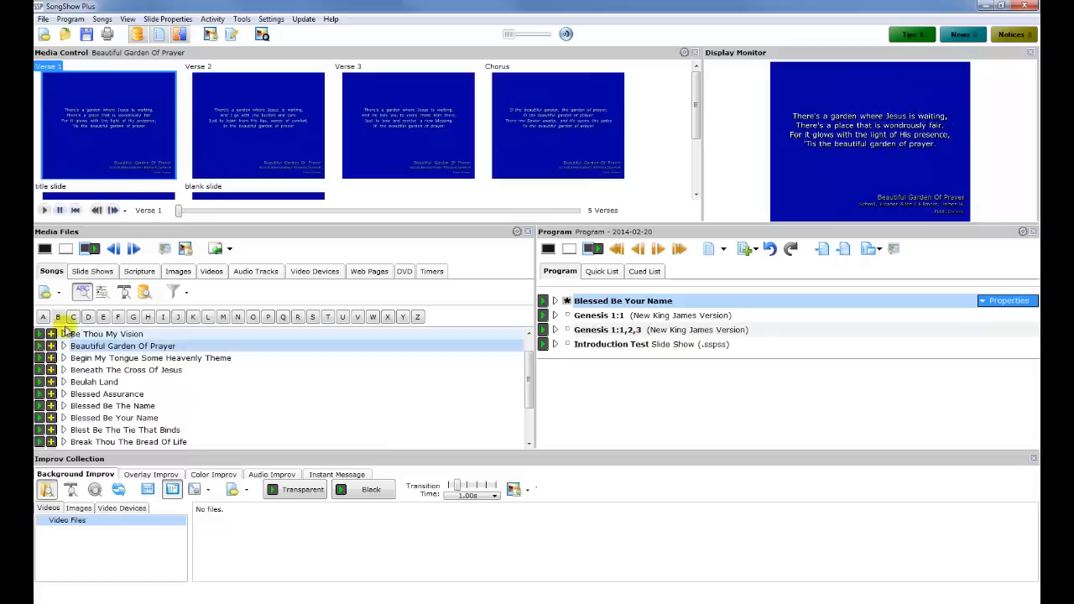
pyautogui.click(139, 271)
pyautogui.click(166, 350)
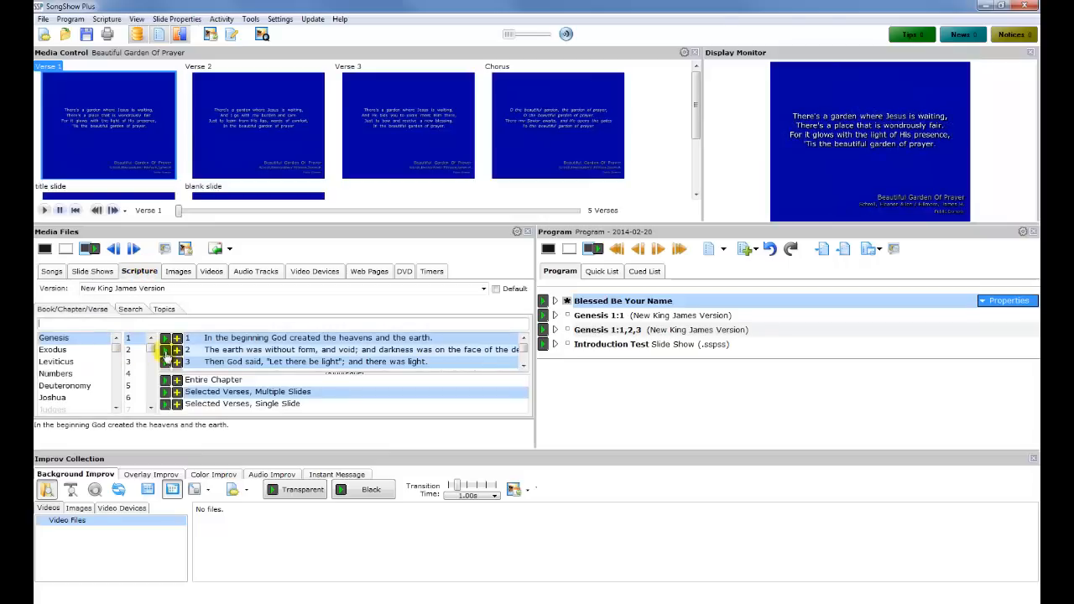